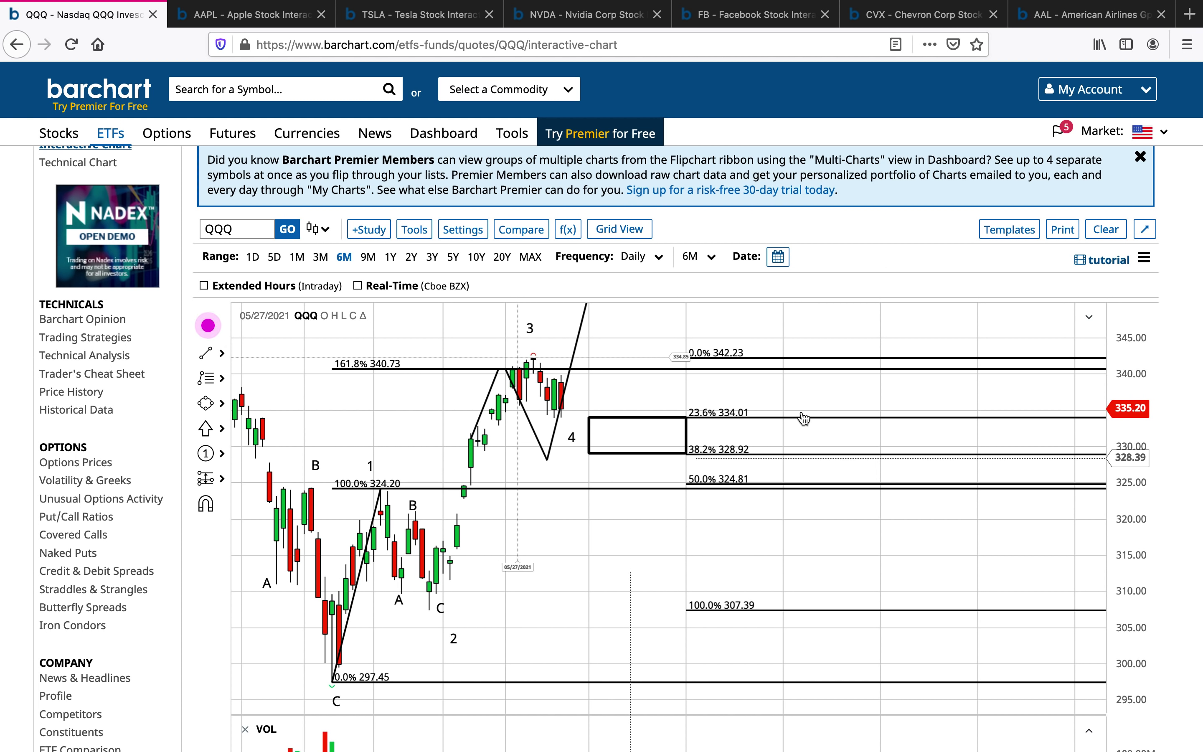
# Step: Check the wave 5 projection trendline on the QQQ daily chart over the 6M and 9M ranges
pyautogui.doubleClick(583, 339)
pyautogui.click(651, 527)
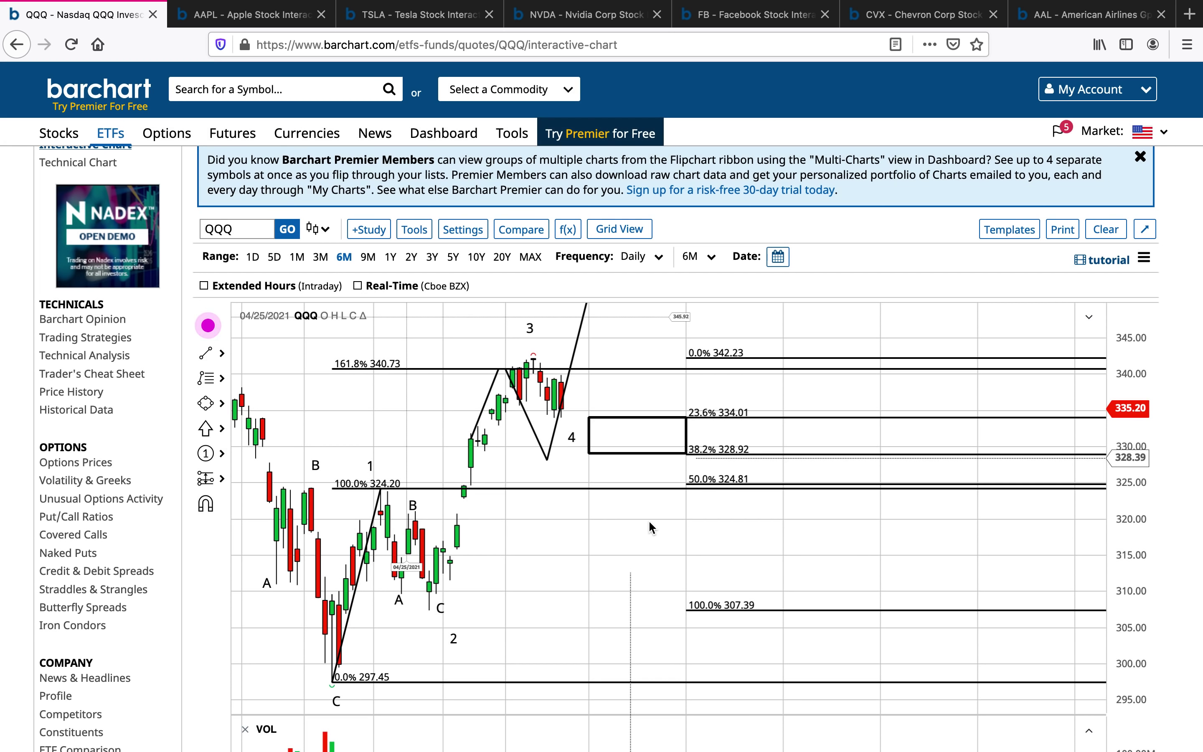
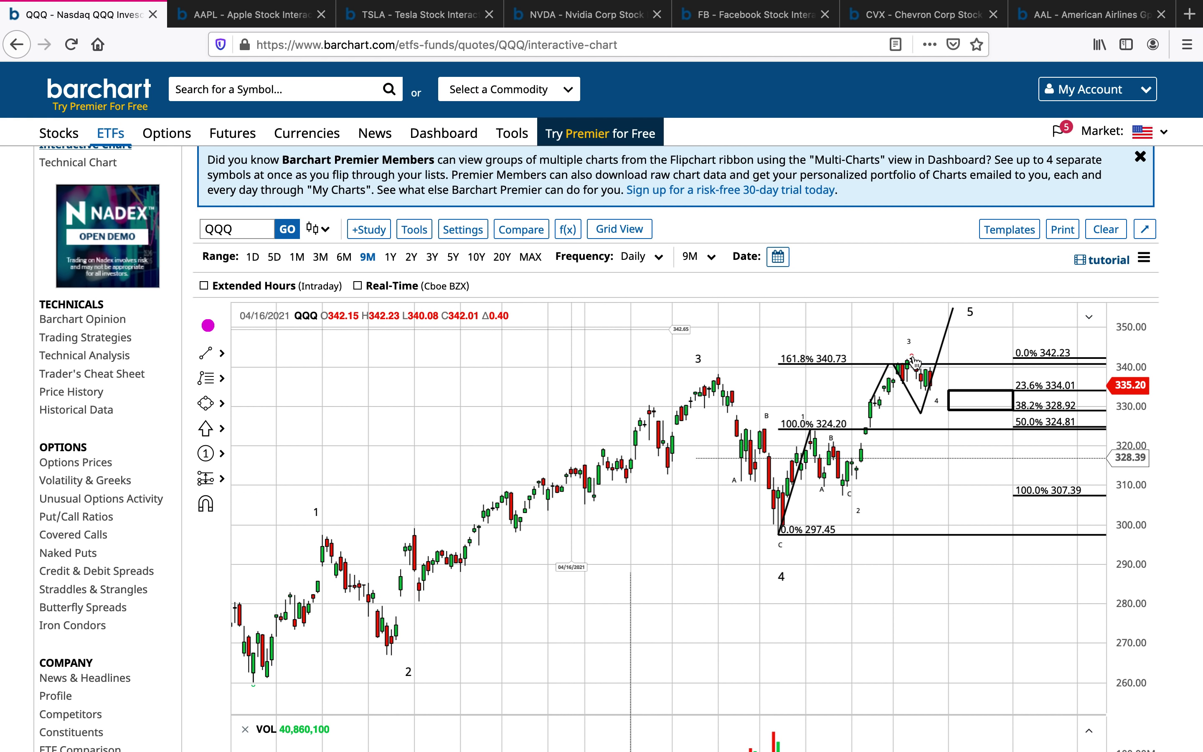
pyautogui.doubleClick(947, 331)
pyautogui.click(942, 524)
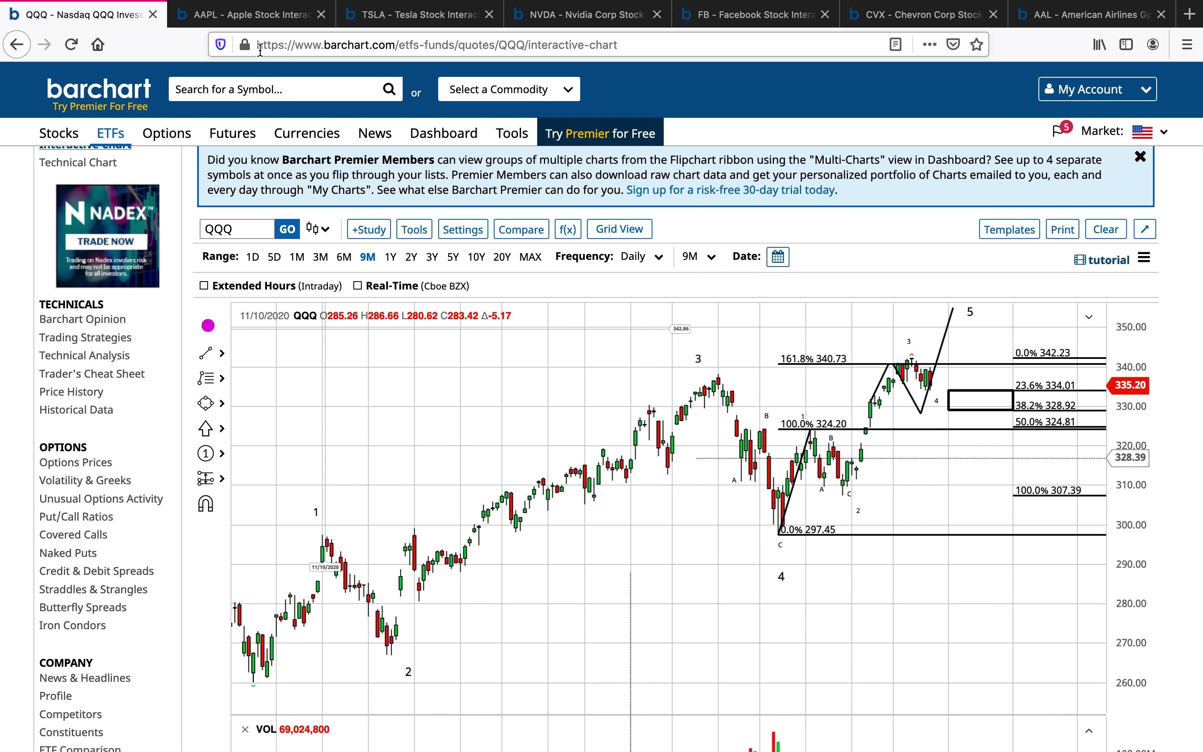
# Step: Switch to the NVDA chart and inspect the settings of the trendline projecting from wave 4 to wave 5
pyautogui.moveTo(591, 5)
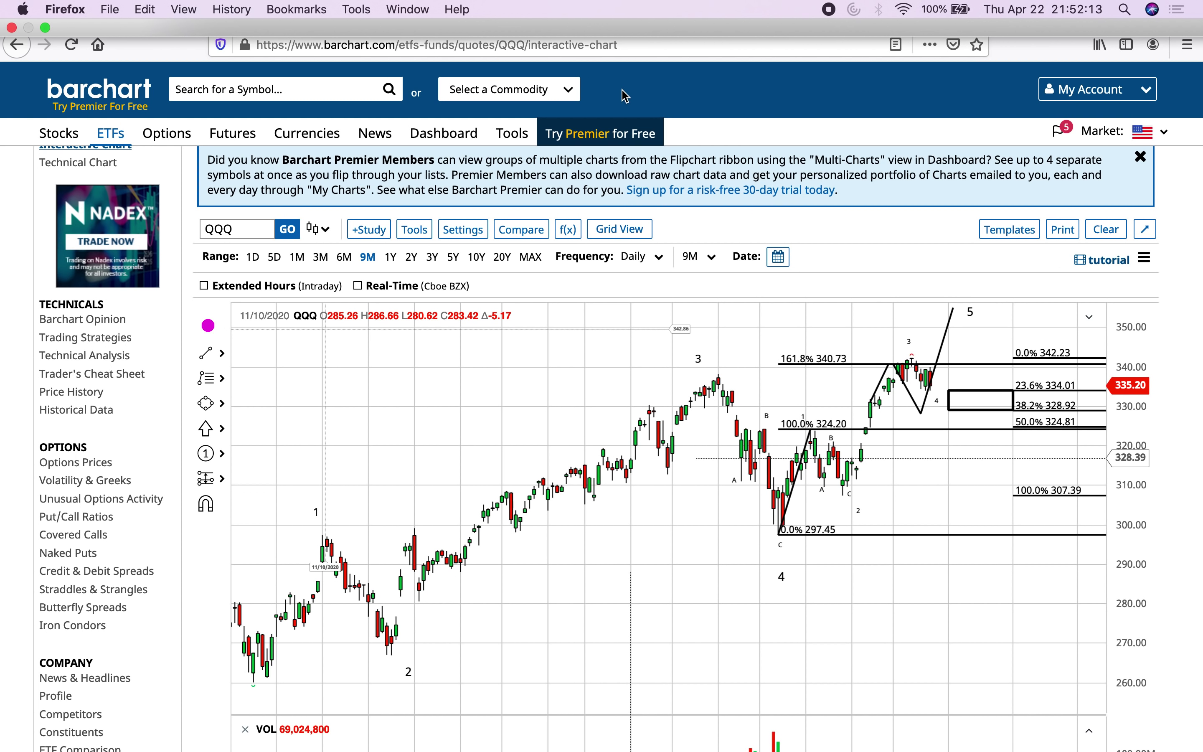
pyautogui.click(582, 14)
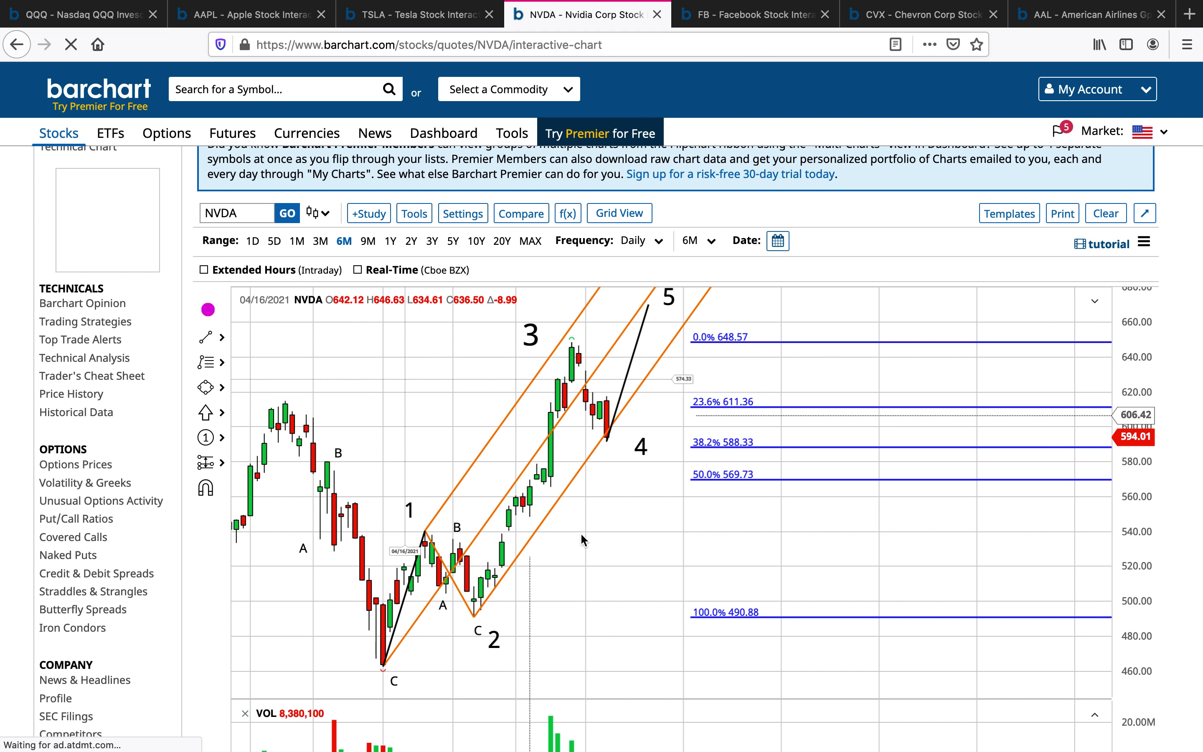
pyautogui.click(528, 339)
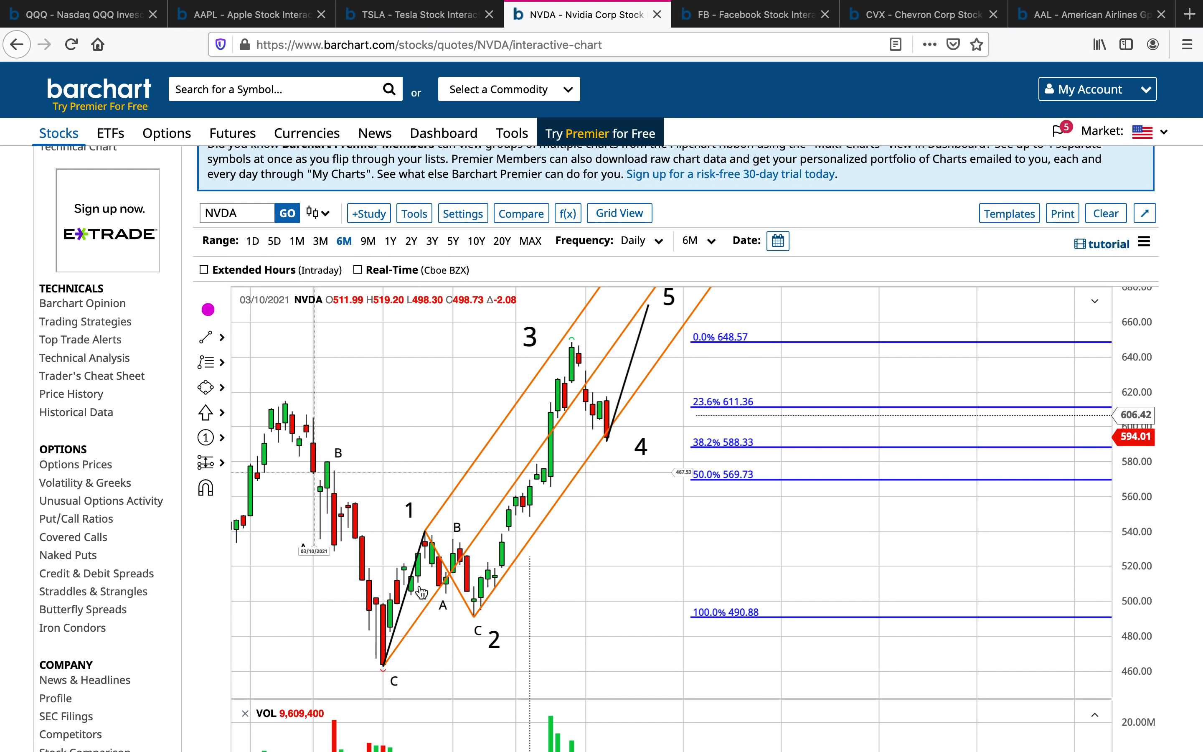
pyautogui.click(619, 421)
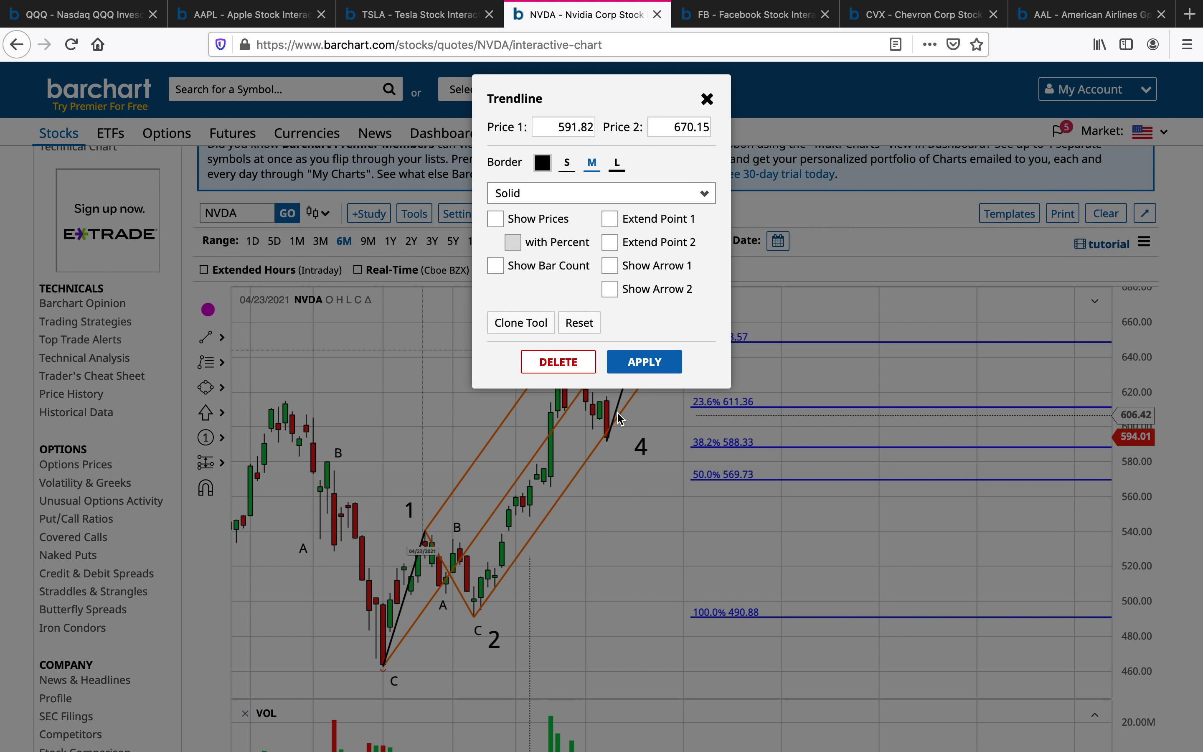
pyautogui.click(624, 525)
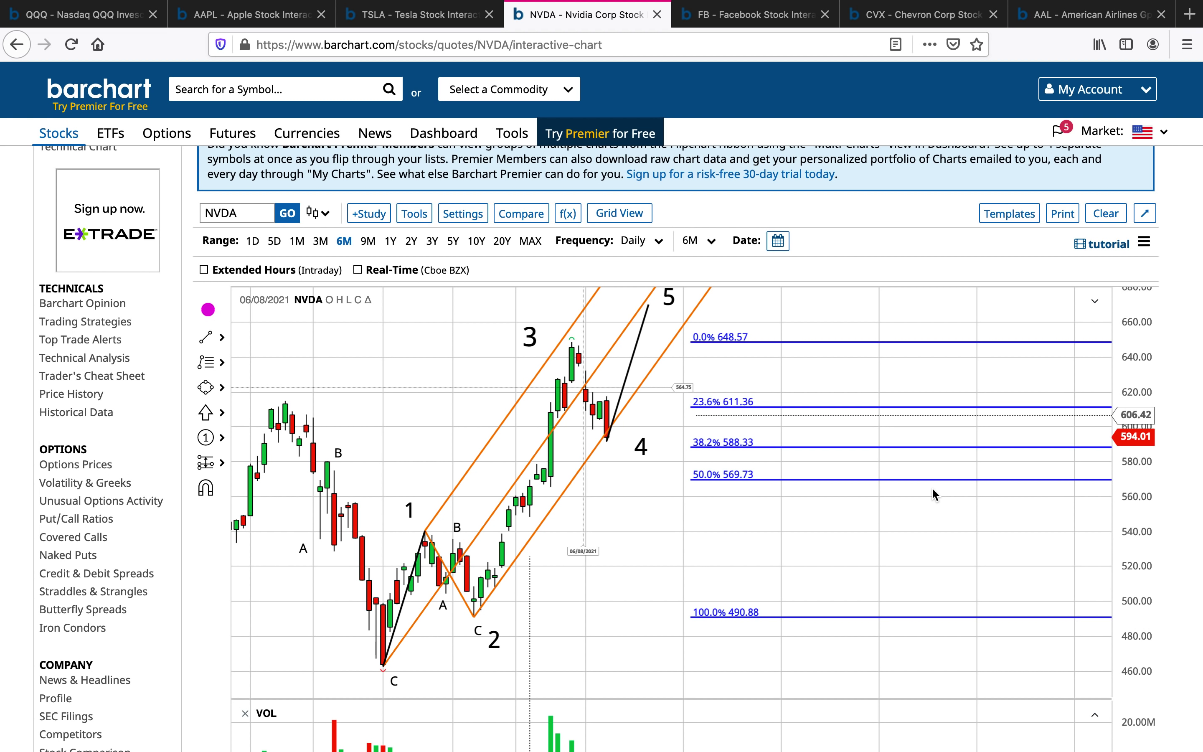
# Step: Switch to the AAPL chart and inspect the settings of the wave 4 to 5 trendline beyond the latest candles
pyautogui.click(262, 23)
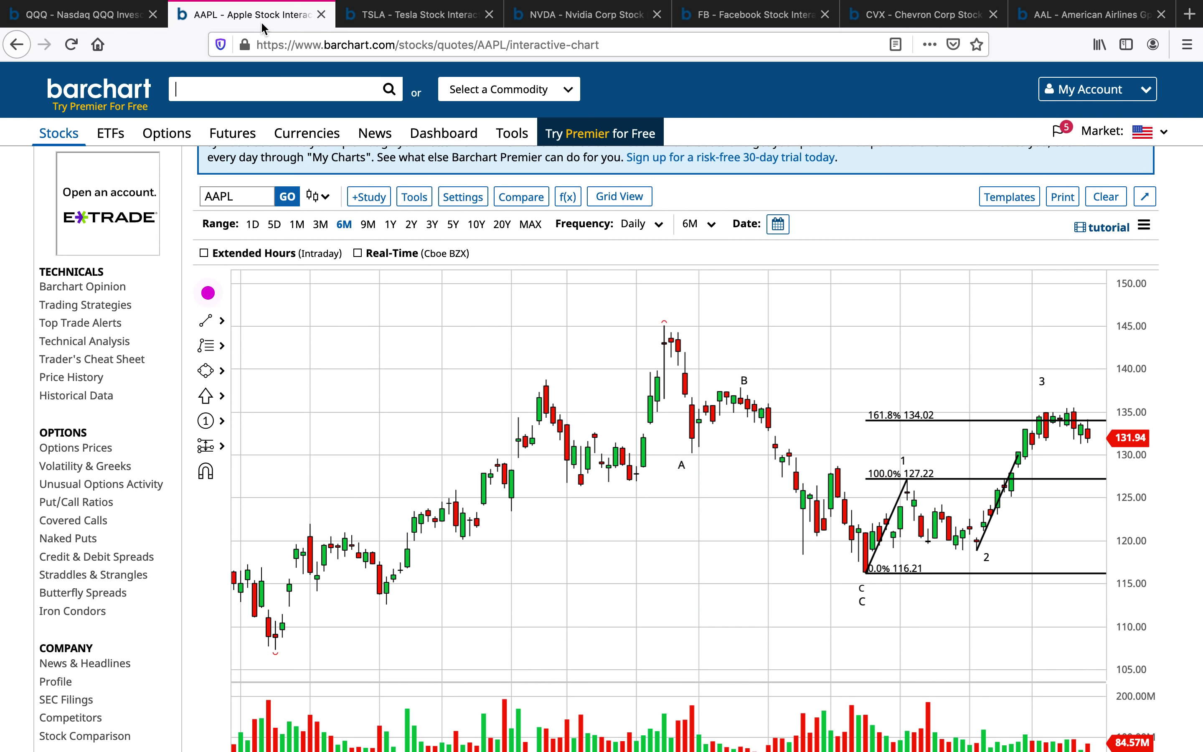
pyautogui.moveTo(707, 590); pyautogui.dragTo(333, 567)
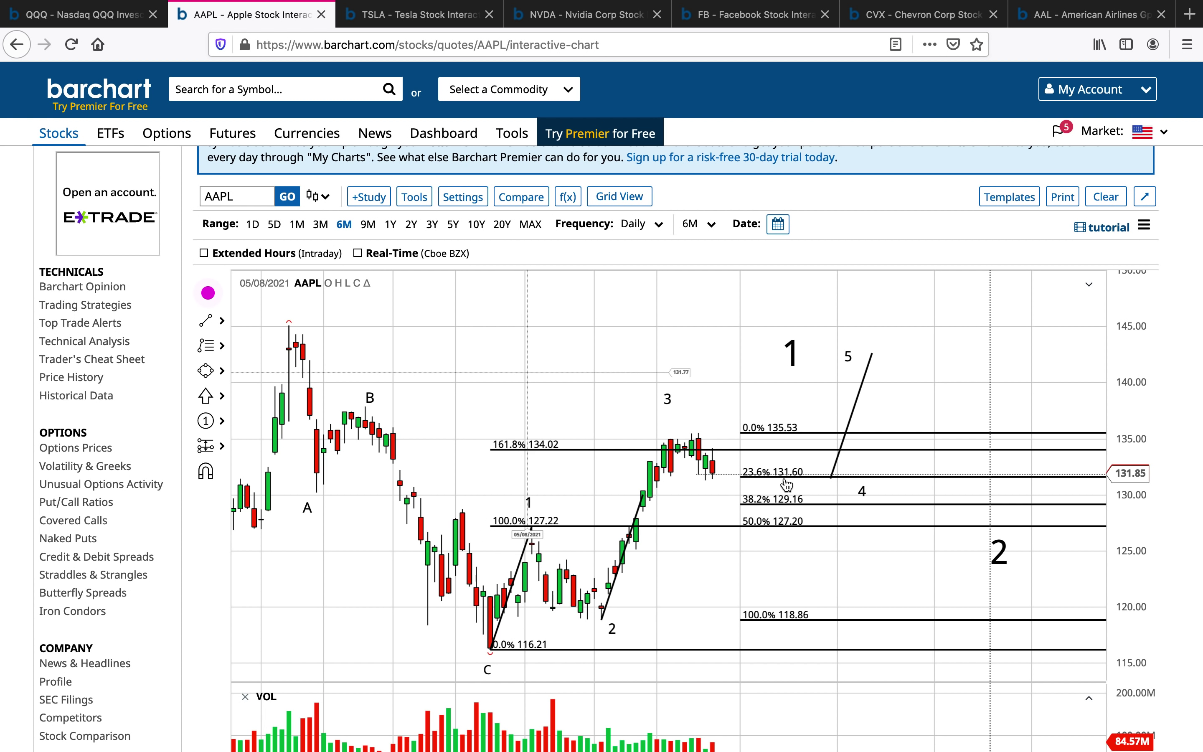
pyautogui.doubleClick(859, 413)
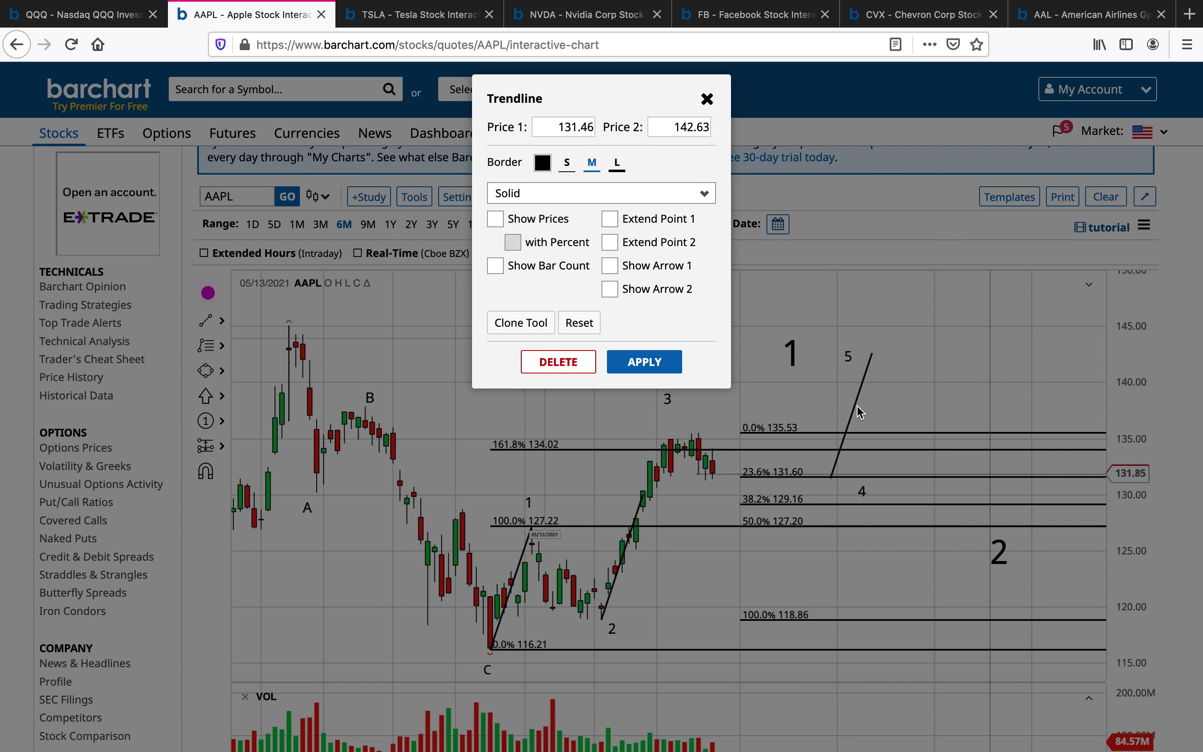
pyautogui.click(881, 399)
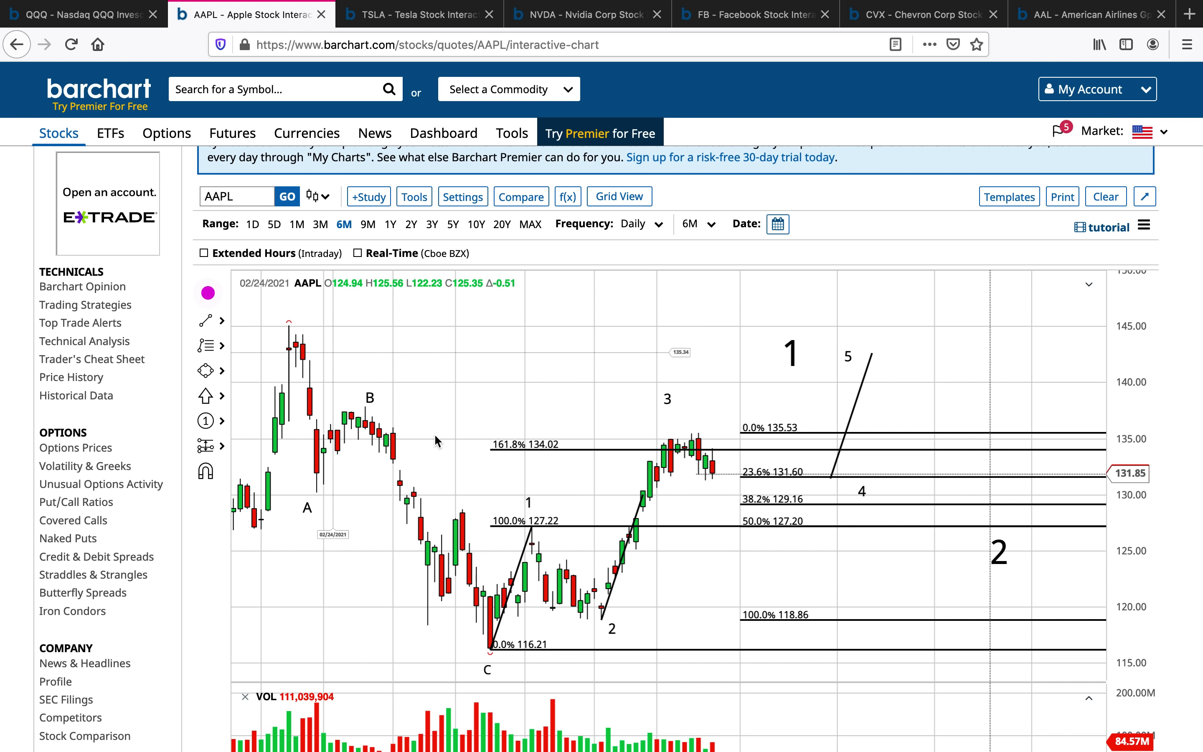
# Step: Switch to the FB chart and inspect the settings of the trendline rising from the wave 4 low
pyautogui.click(756, 15)
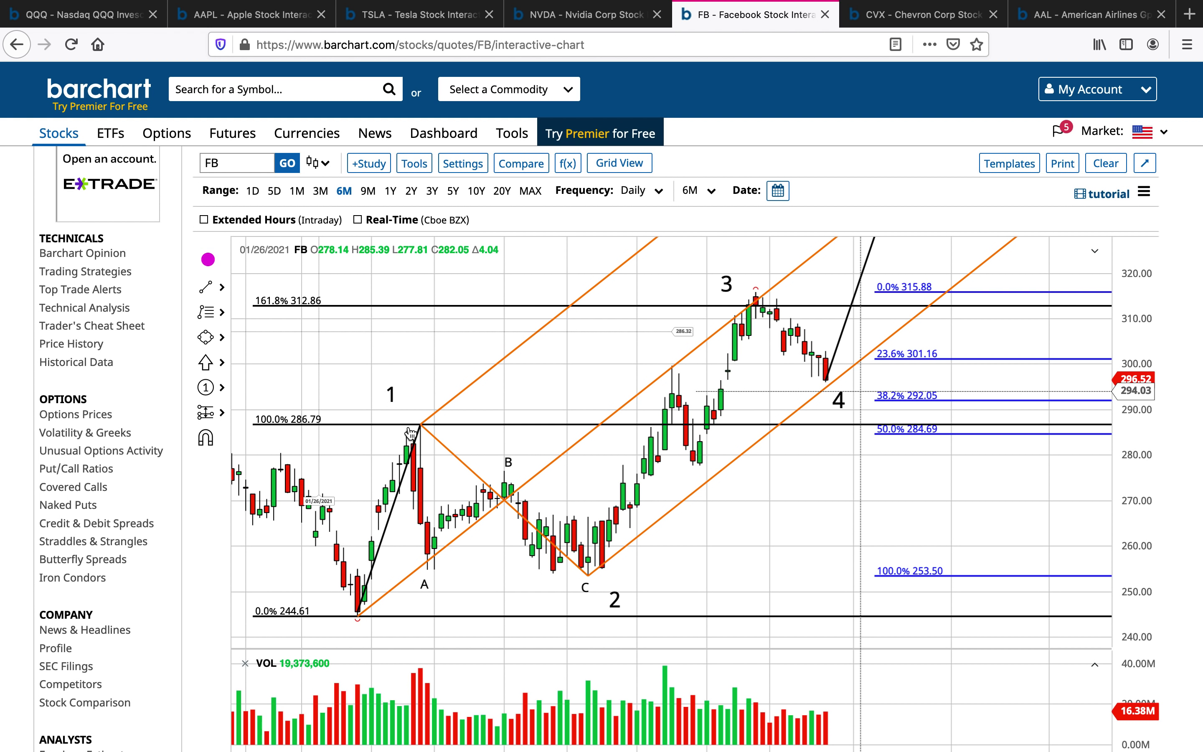
pyautogui.doubleClick(838, 365)
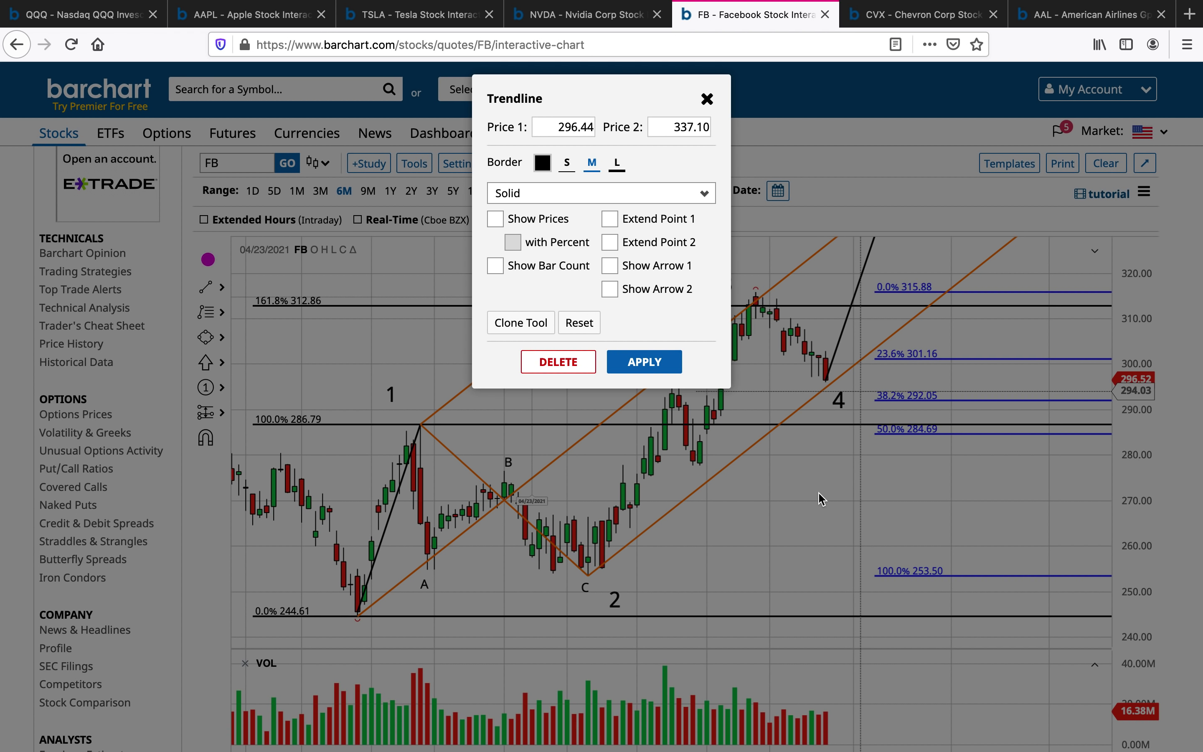
pyautogui.click(813, 521)
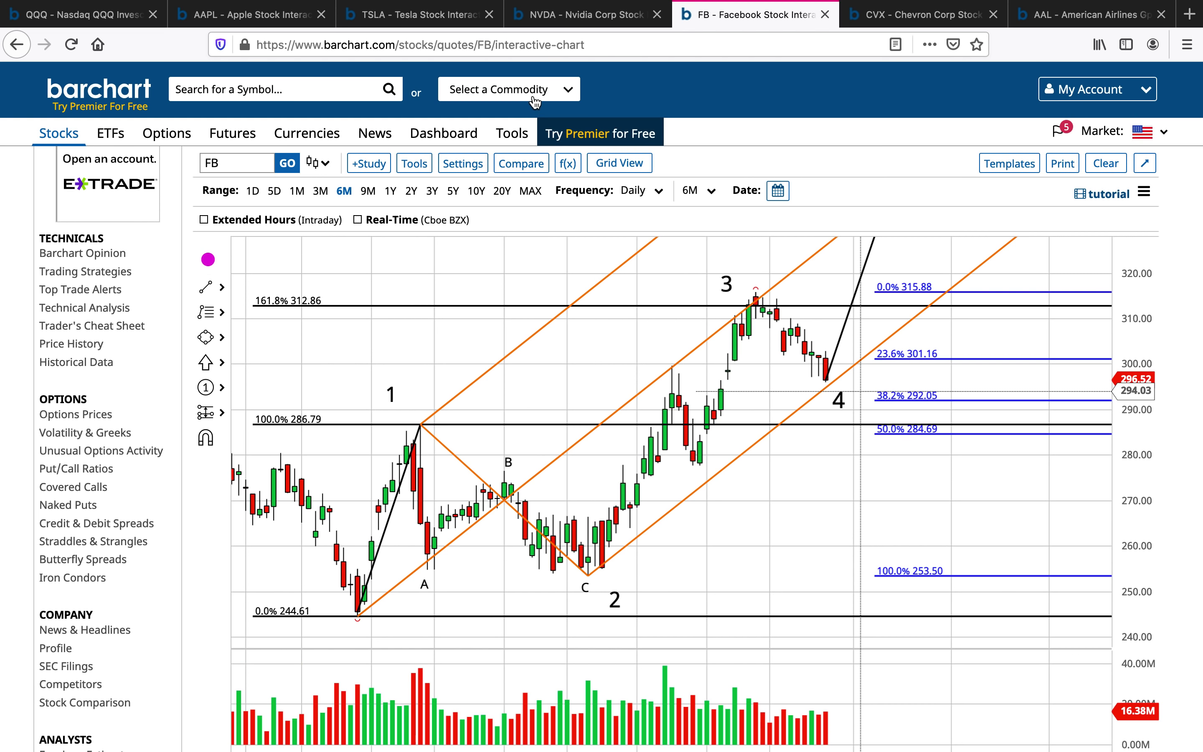
# Step: Compare the wave counts on the NVDA, AAPL and FB charts, ending with the wave 5 projection on QQQ
pyautogui.click(570, 15)
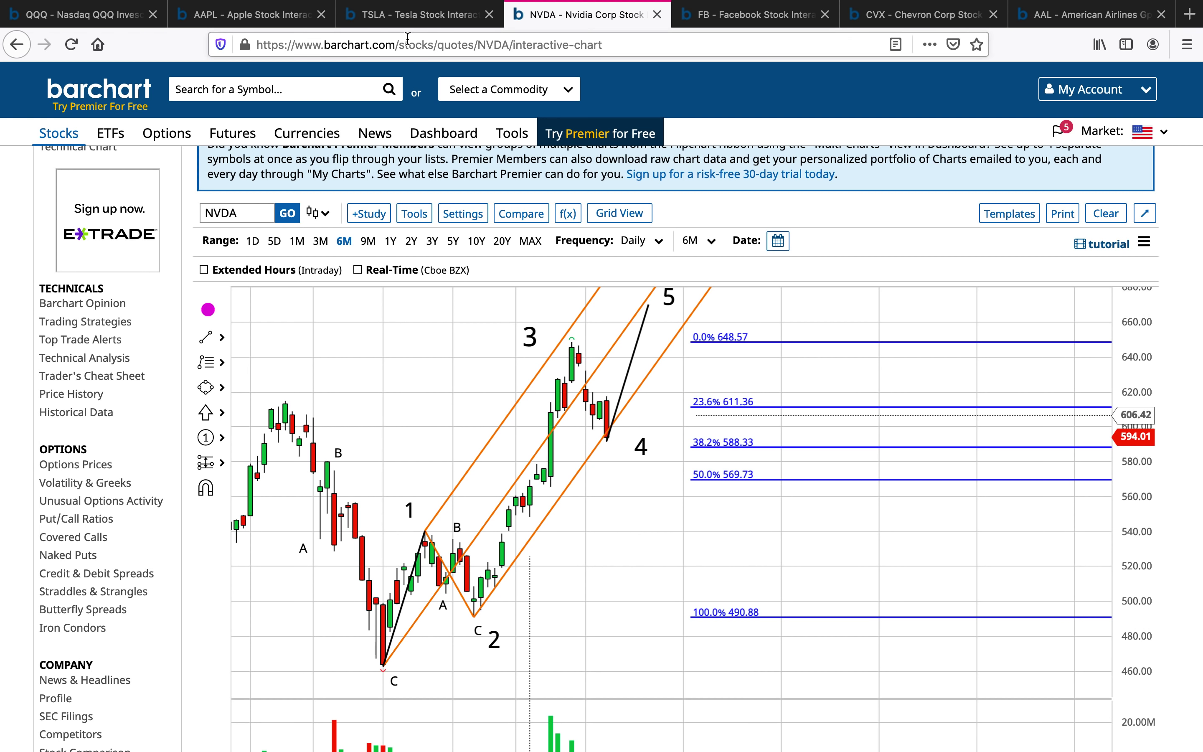
pyautogui.click(278, 15)
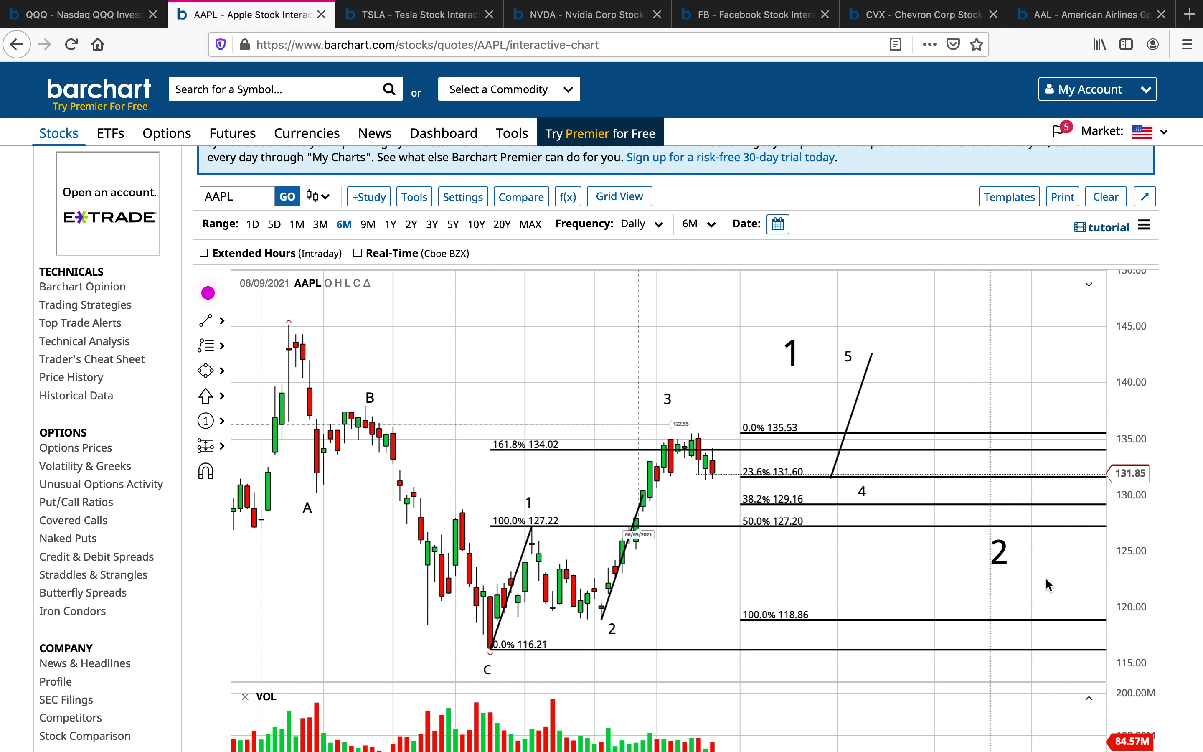
pyautogui.click(751, 14)
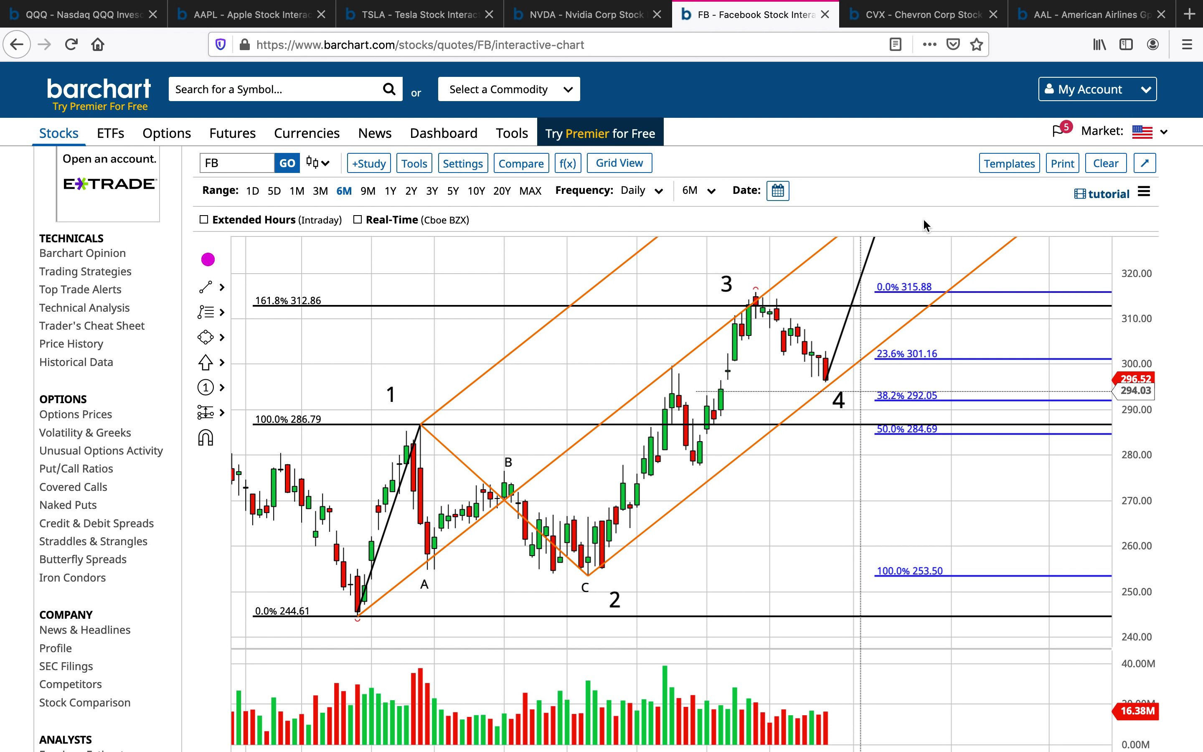
pyautogui.click(84, 15)
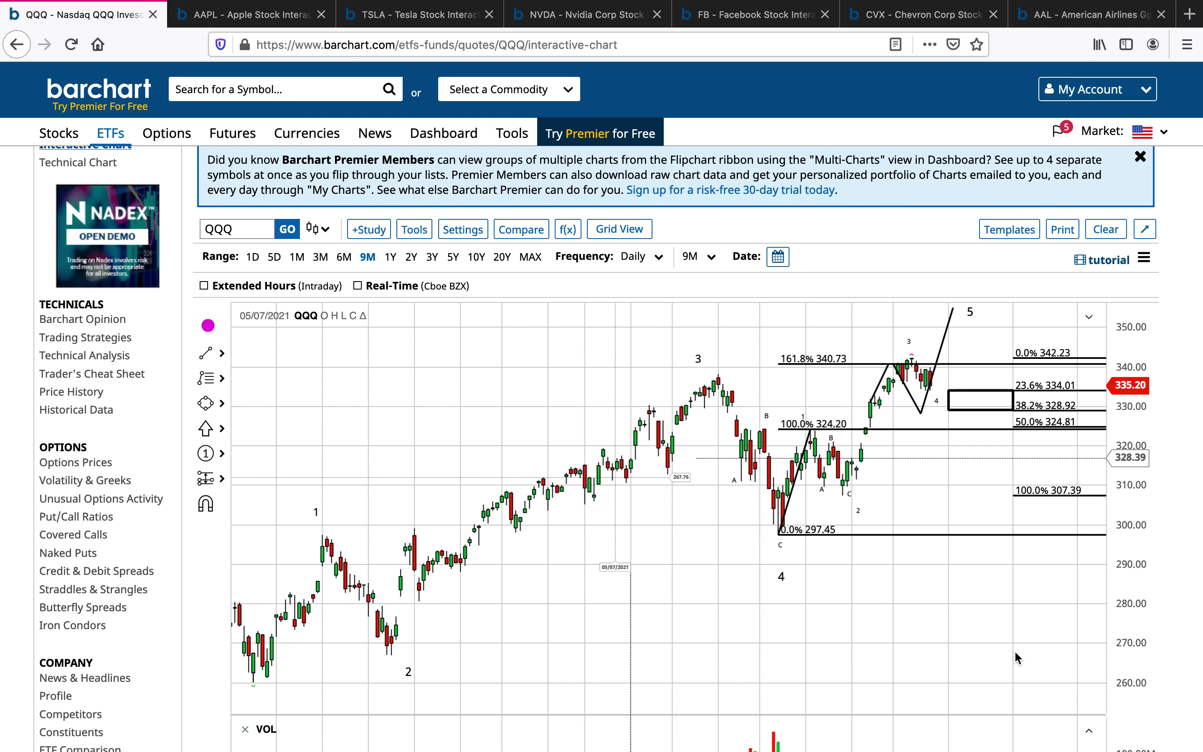
pyautogui.hscroll(3, 937, 618)
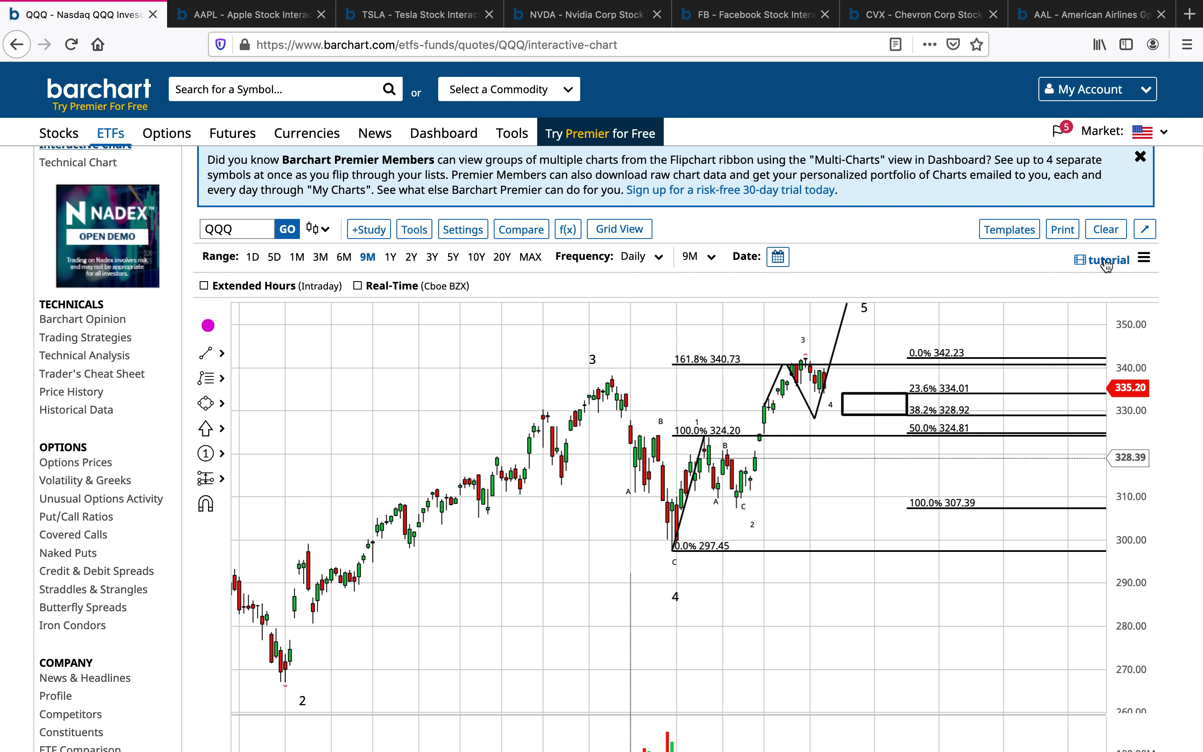
# Step: Examine the wave 2 lows on the monthly CVX and AAL charts, including the settings of AAL's trendline rising from that low
pyautogui.click(920, 14)
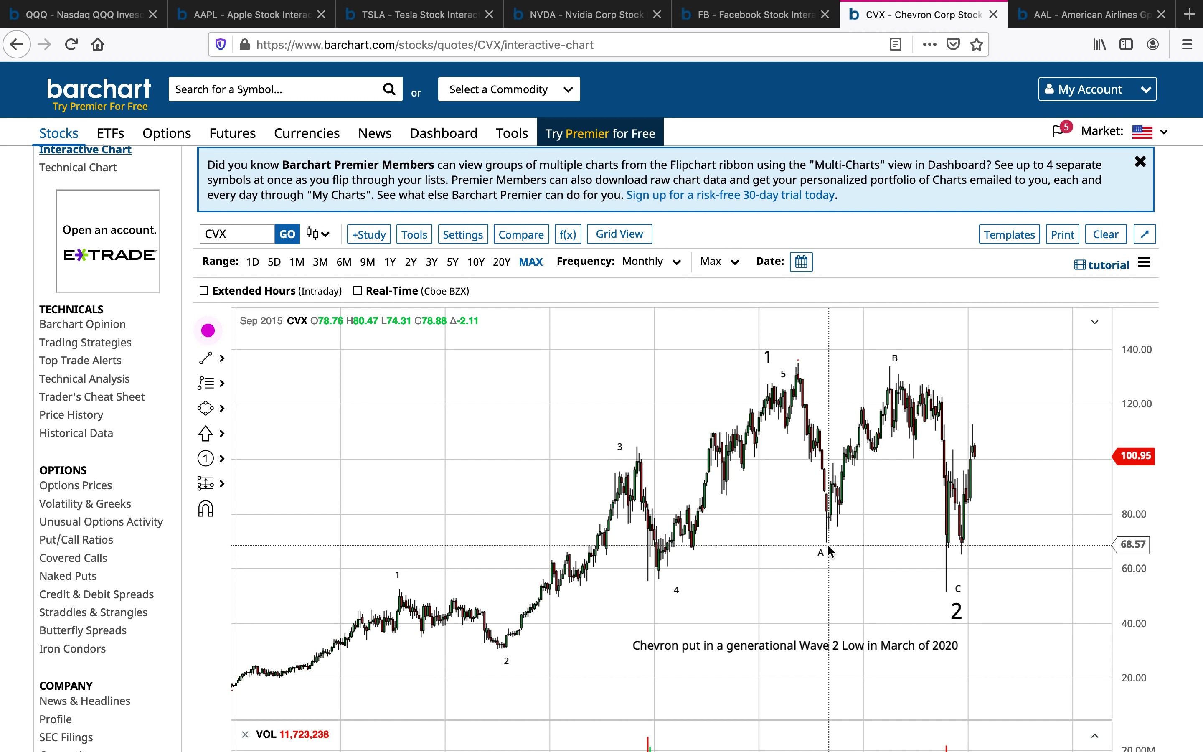
pyautogui.moveTo(468, 525); pyautogui.dragTo(499, 535)
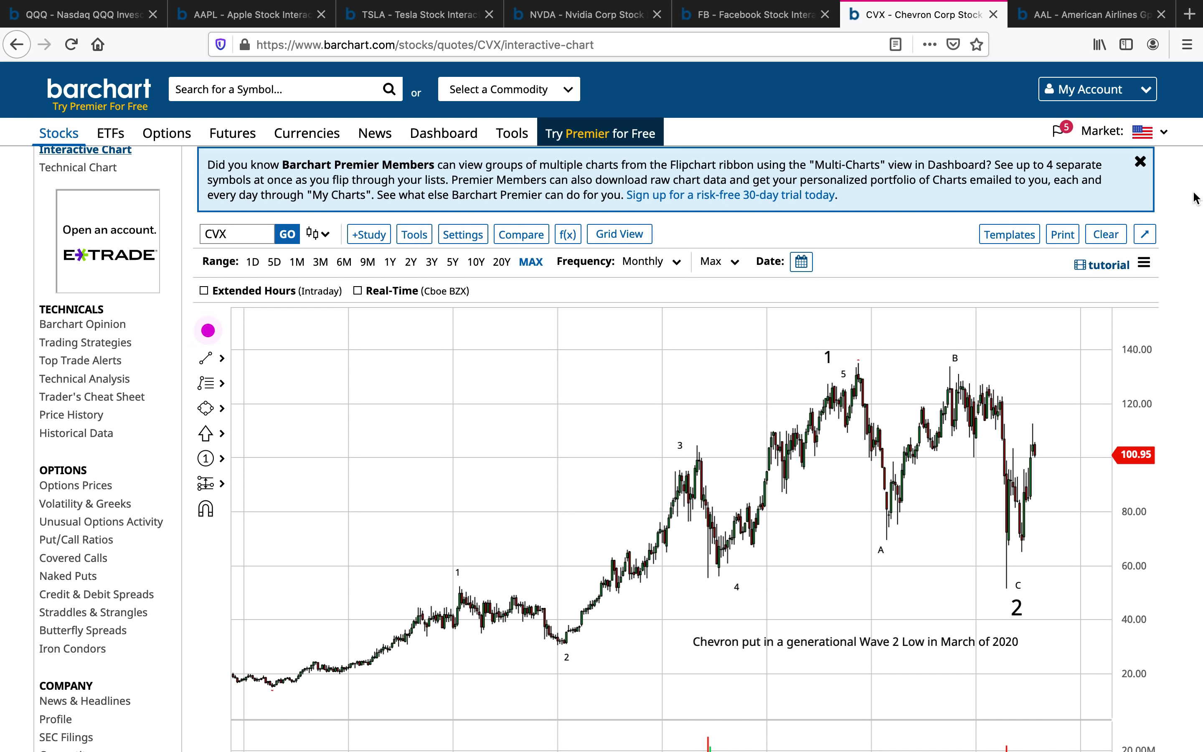
pyautogui.hotkey('ctrl', 'Tab')
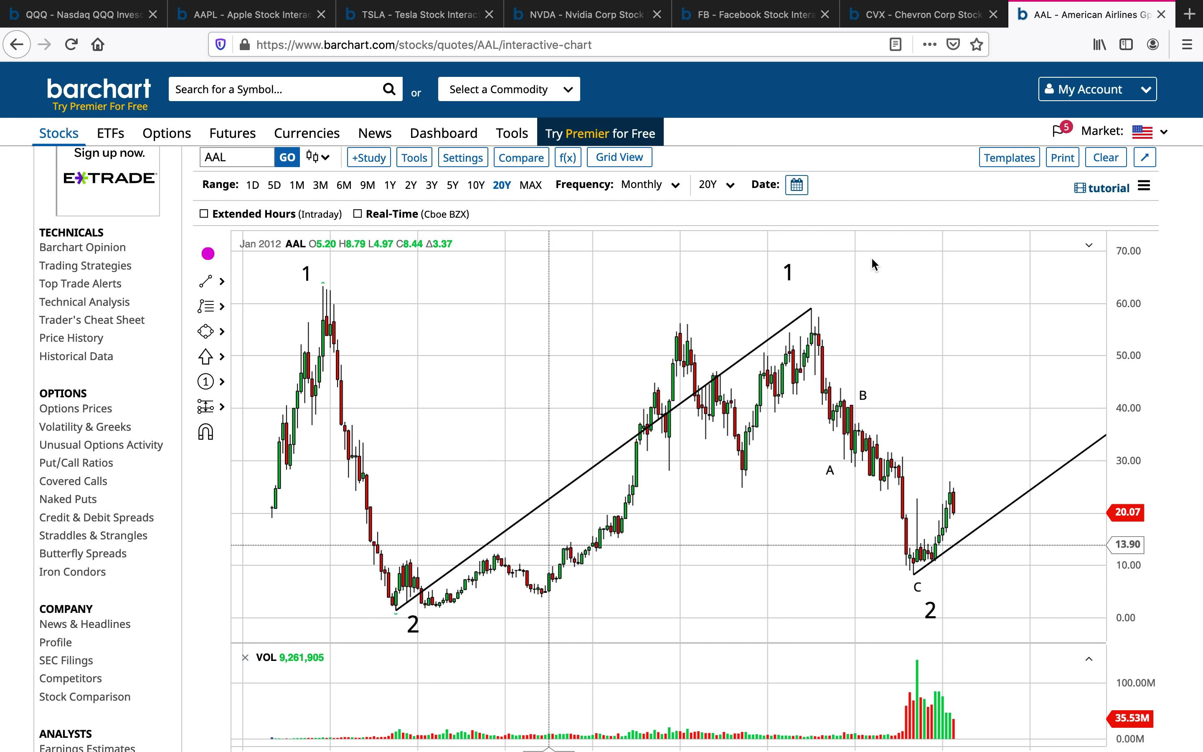
pyautogui.moveTo(965, 336); pyautogui.dragTo(920, 325)
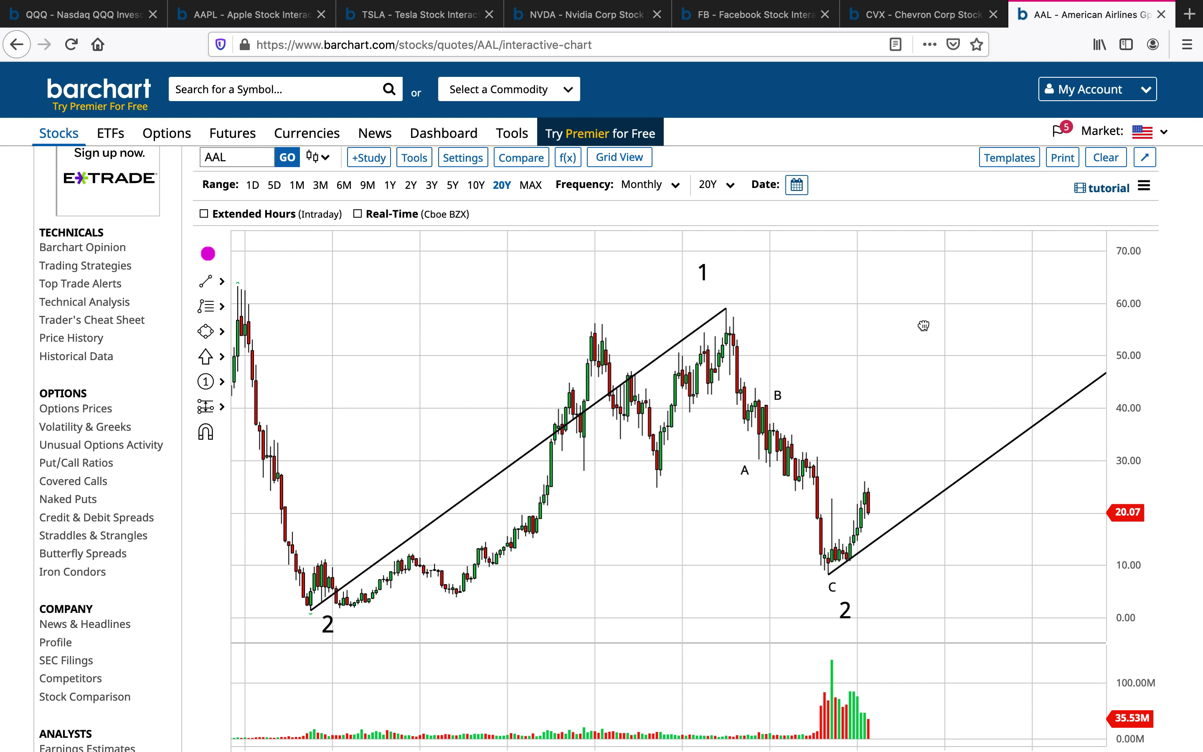
pyautogui.doubleClick(927, 515)
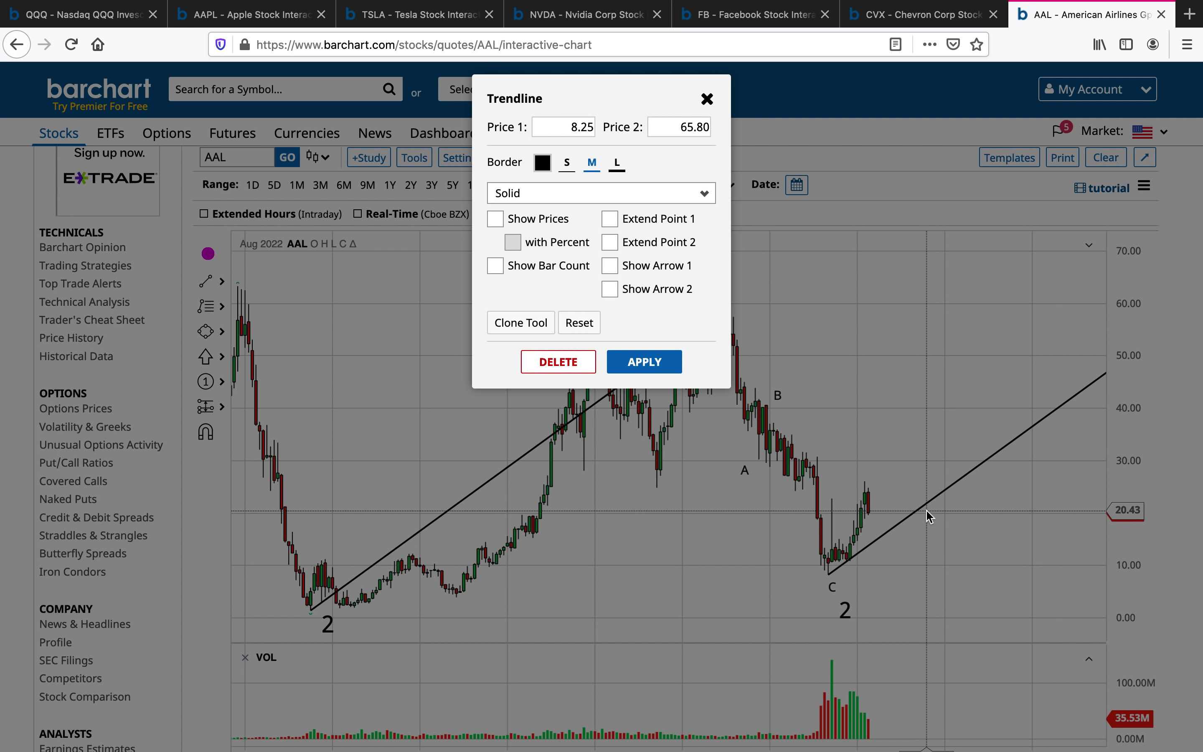
pyautogui.click(731, 541)
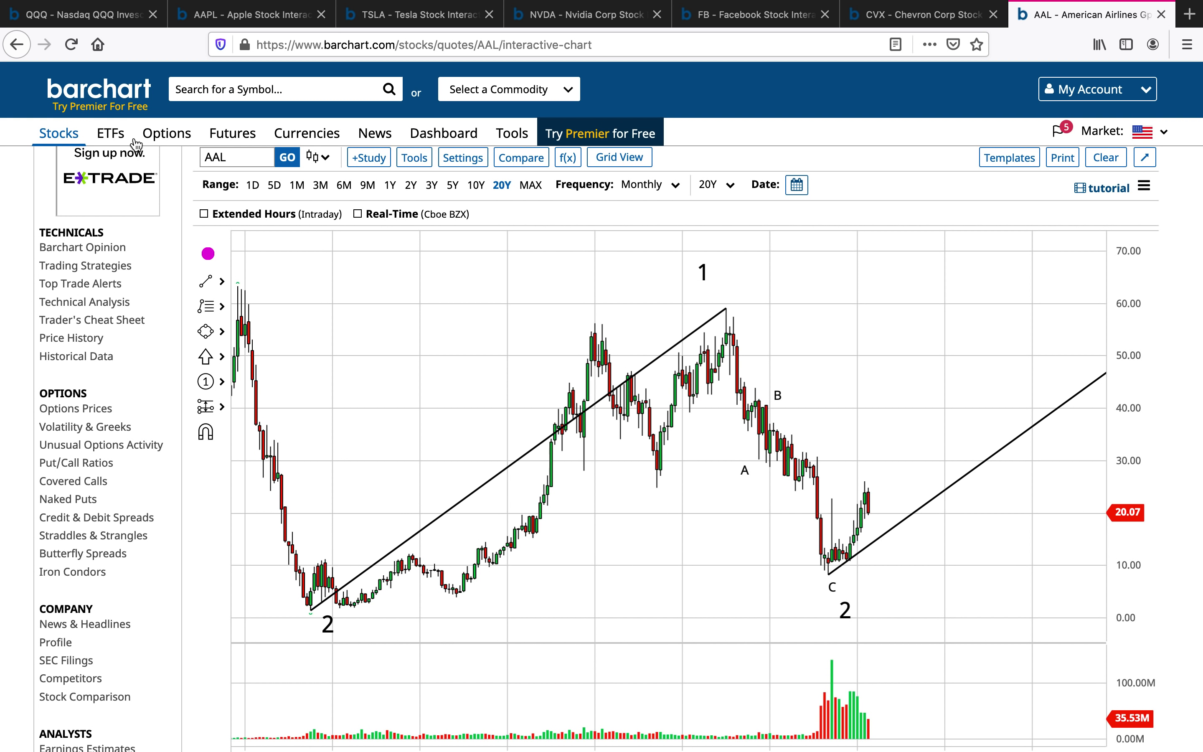
# Step: Review the full wave 1 to 5 count on QQQ and revisit the AAPL, NVDA and FB charts
pyautogui.click(112, 22)
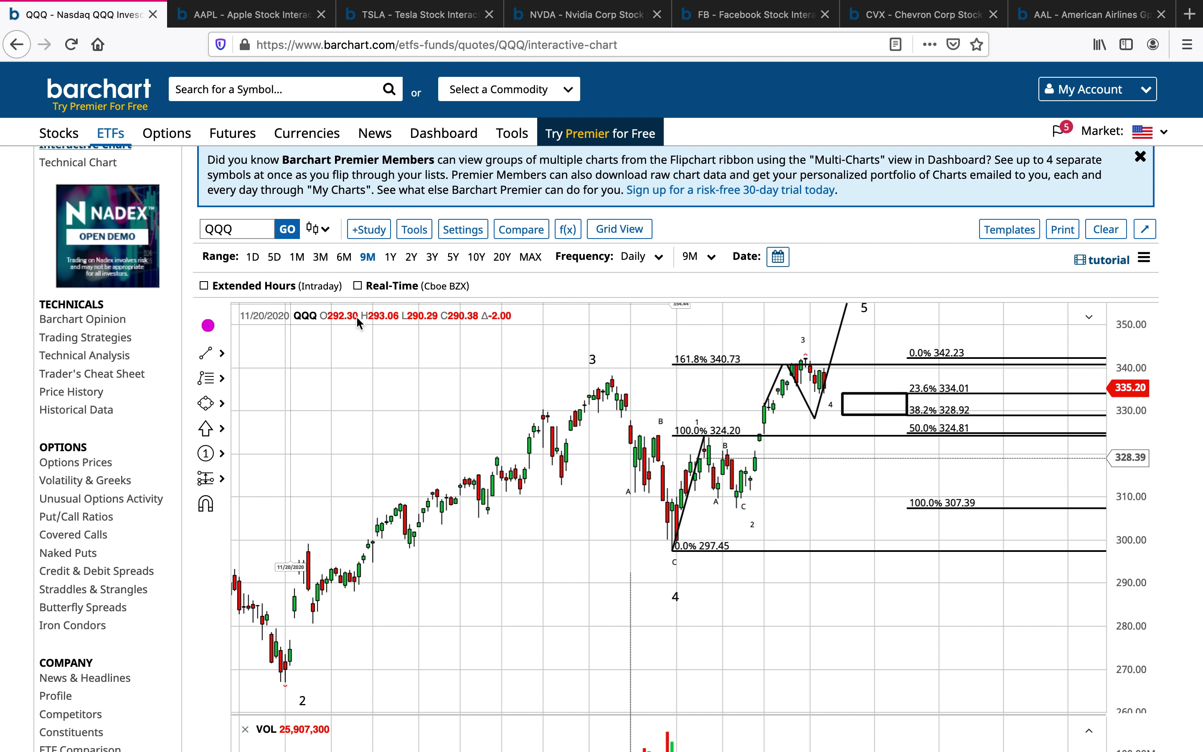
pyautogui.moveTo(340, 373); pyautogui.dragTo(439, 430)
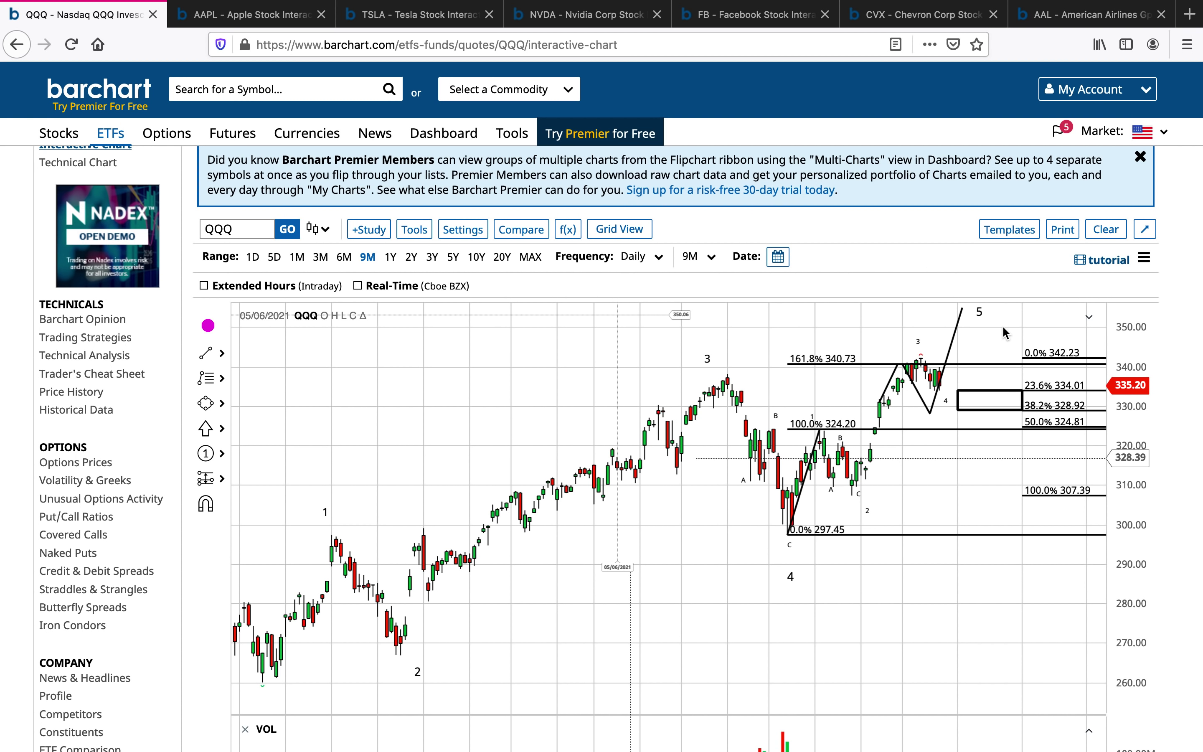
pyautogui.click(267, 25)
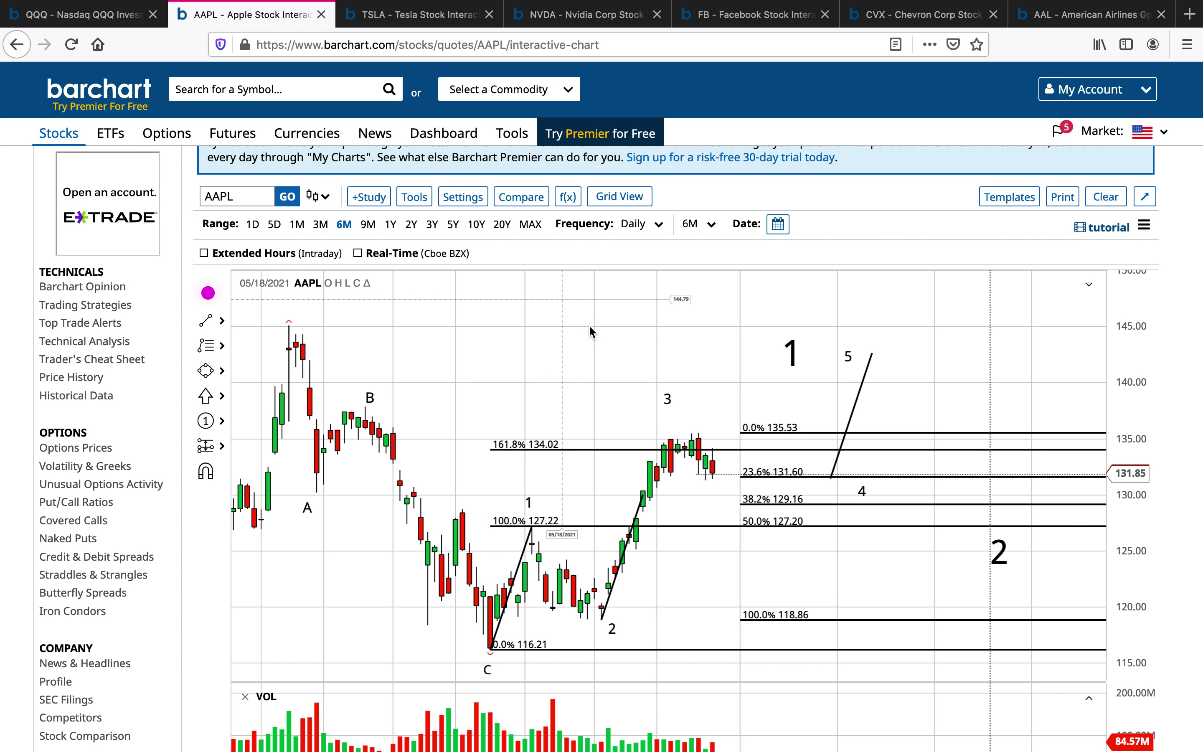
pyautogui.click(551, 16)
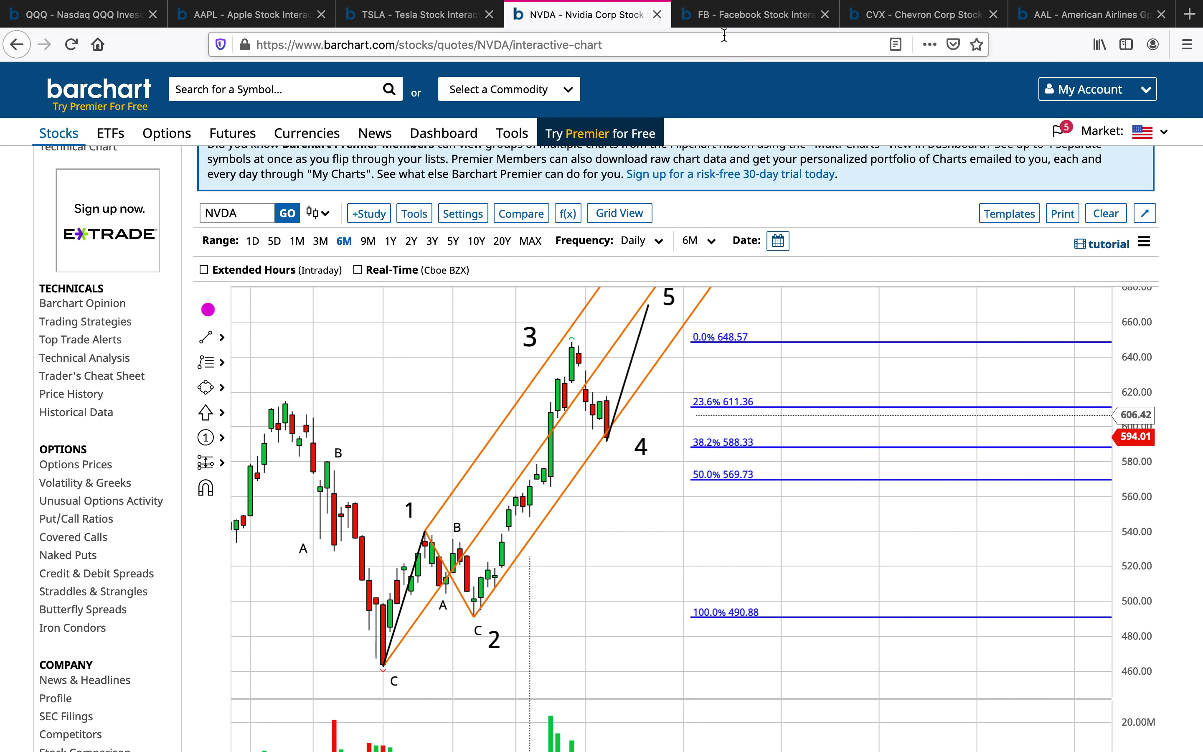
pyautogui.click(722, 23)
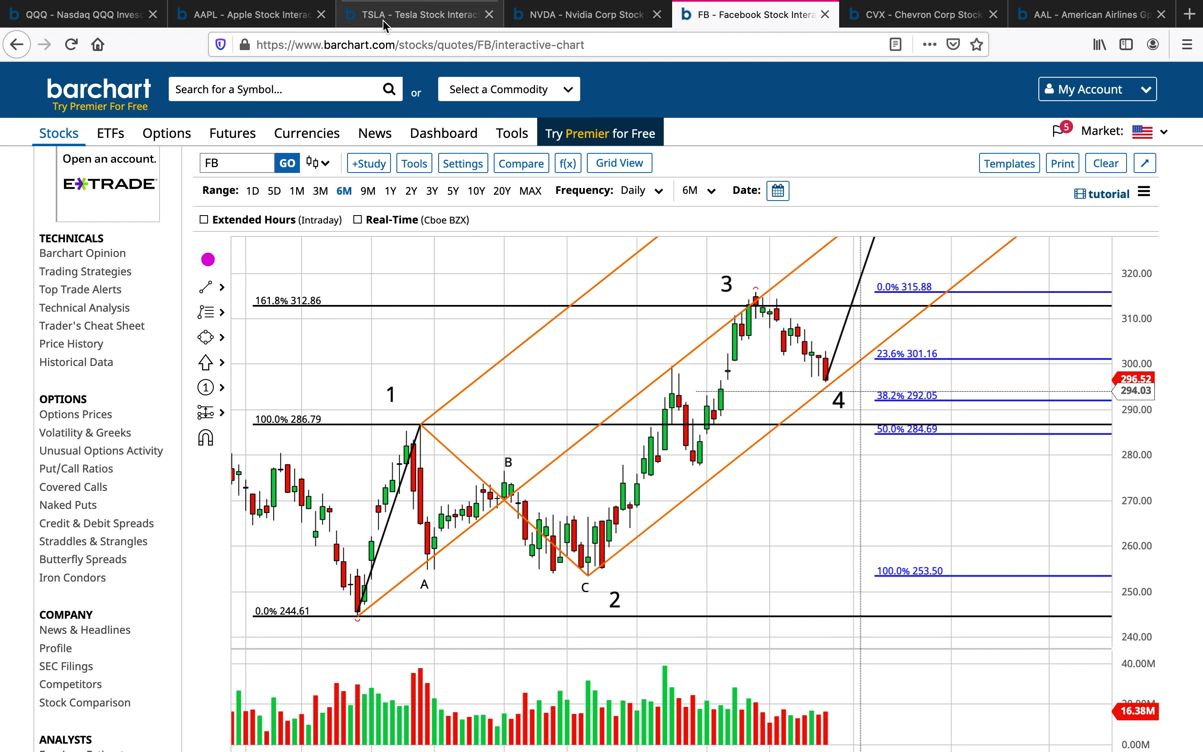
# Step: On the TSLA chart, place a wave label 1 at about 920, just before the 5 label
pyautogui.click(408, 14)
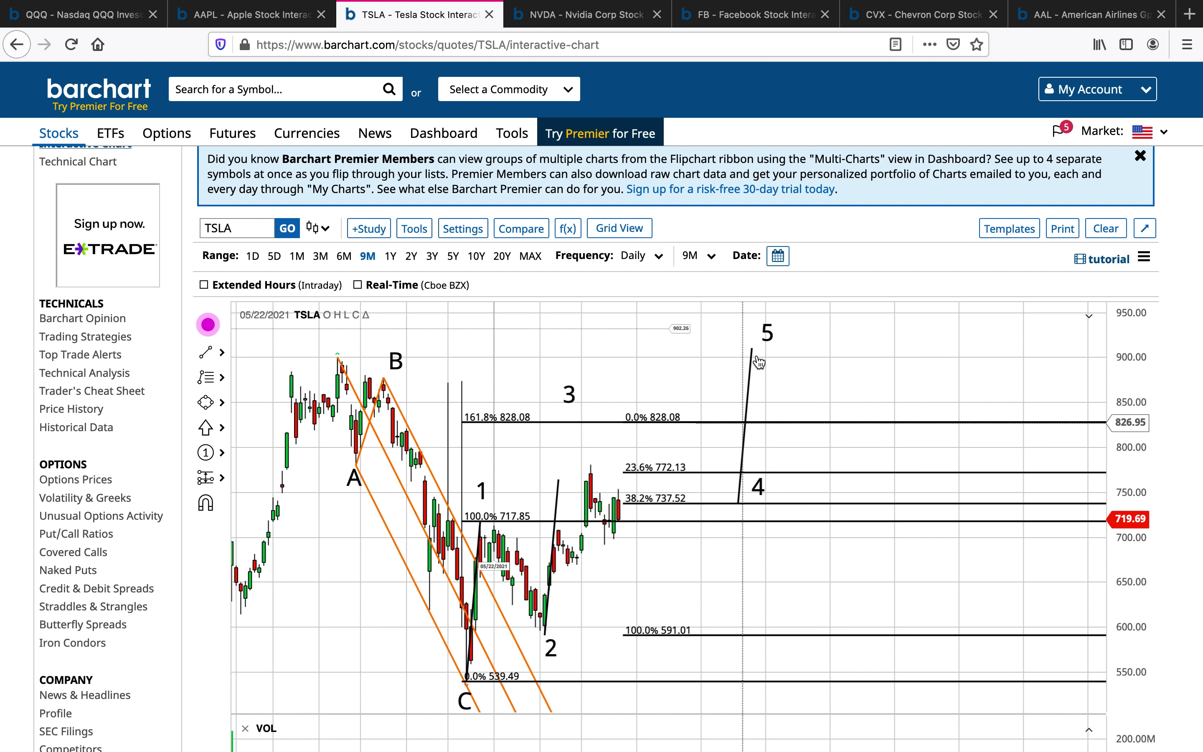
pyautogui.click(413, 238)
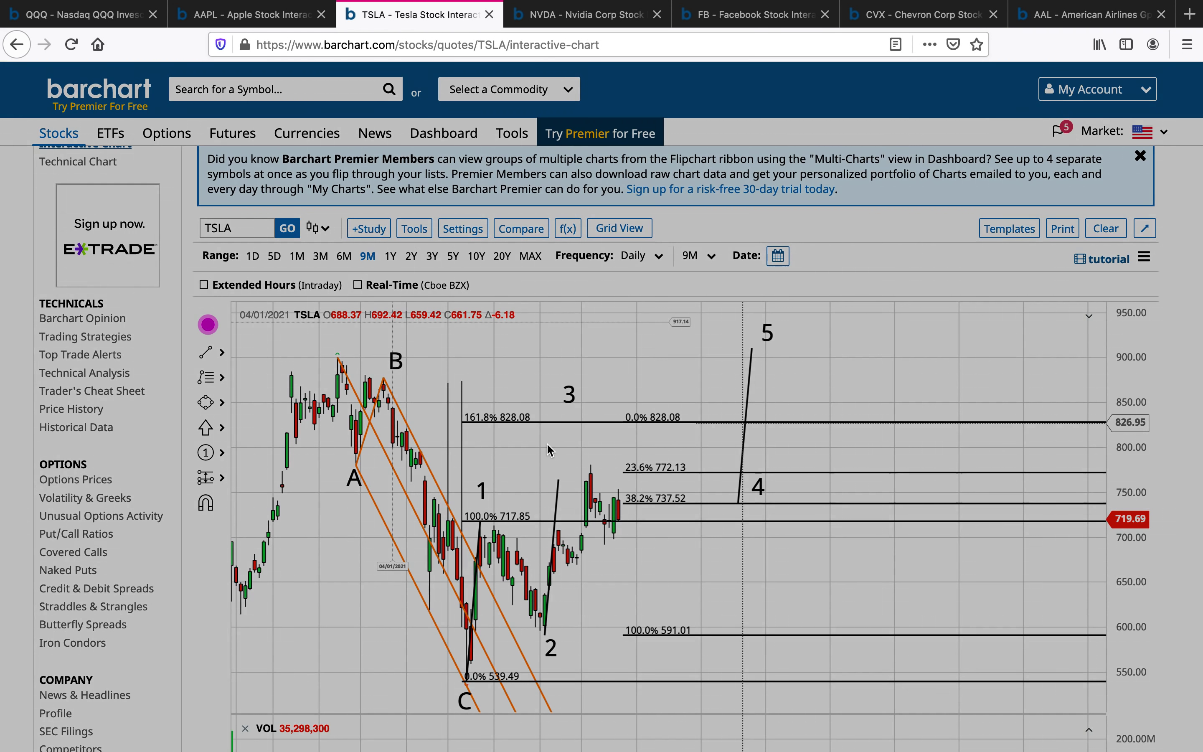
pyautogui.click(528, 396)
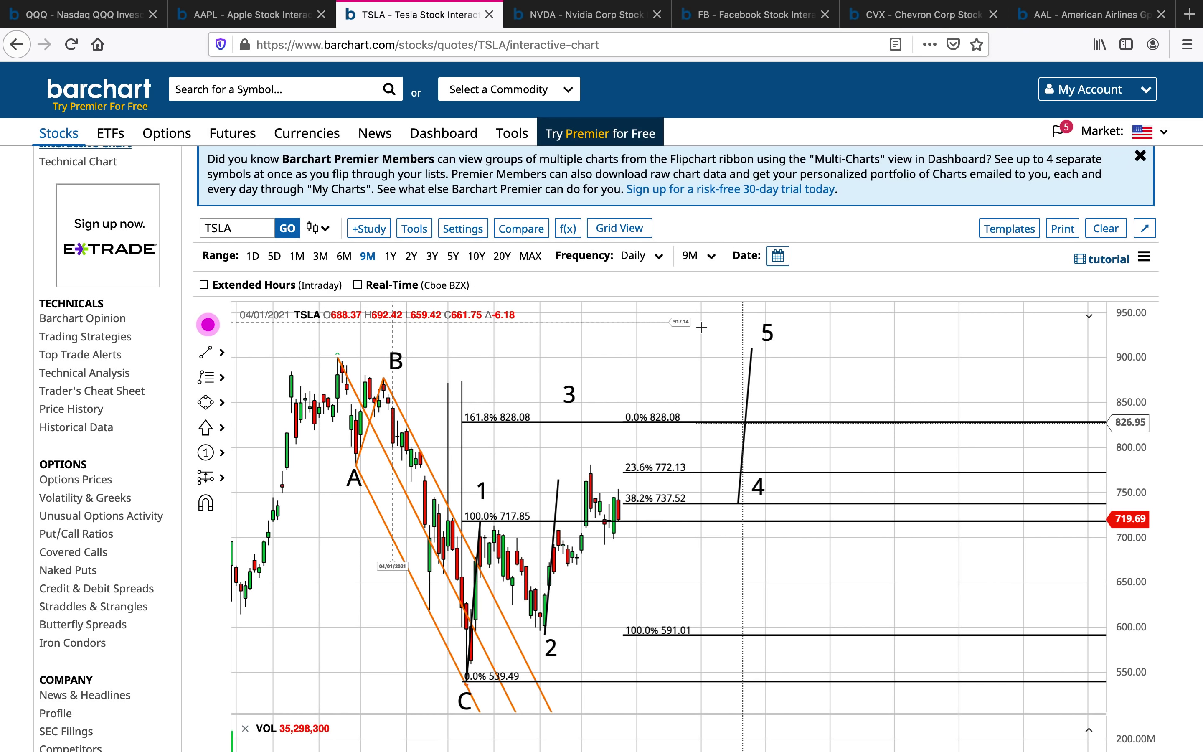
pyautogui.click(710, 337)
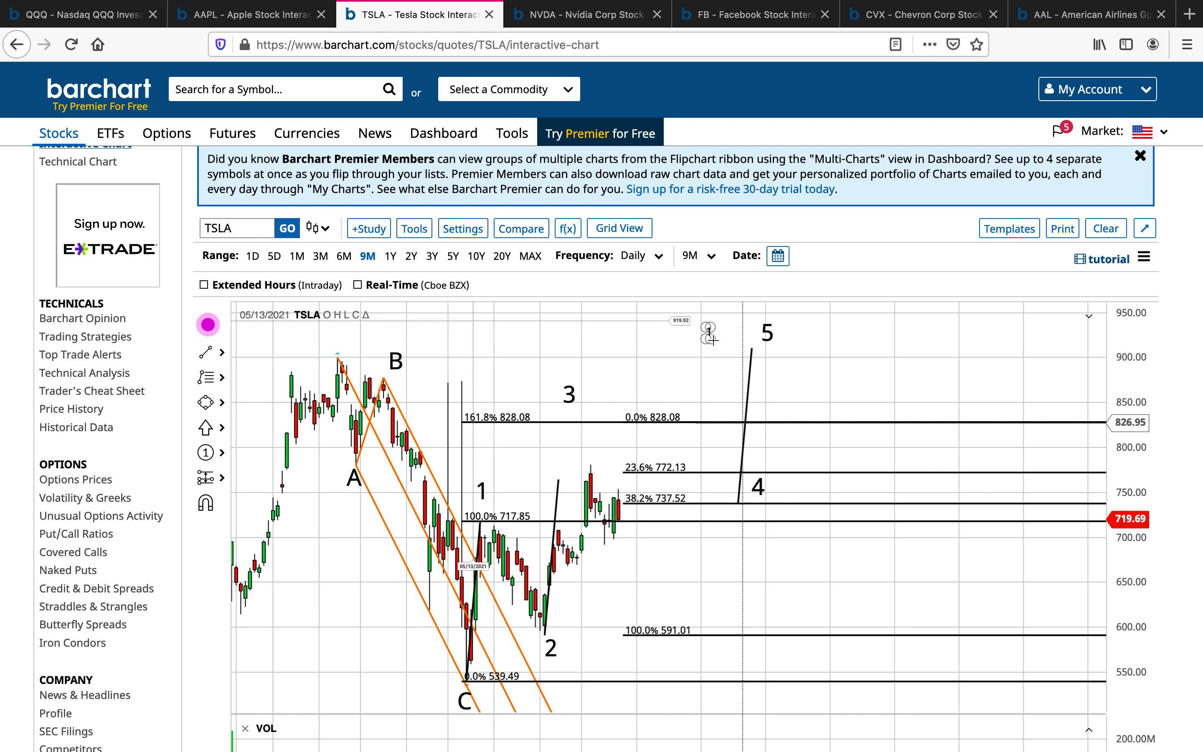
# Step: Enlarge the wave label 1 beside the 5 and add a large wave label 2 at about 680, beyond the 4 label
pyautogui.moveTo(708, 340); pyautogui.dragTo(719, 353)
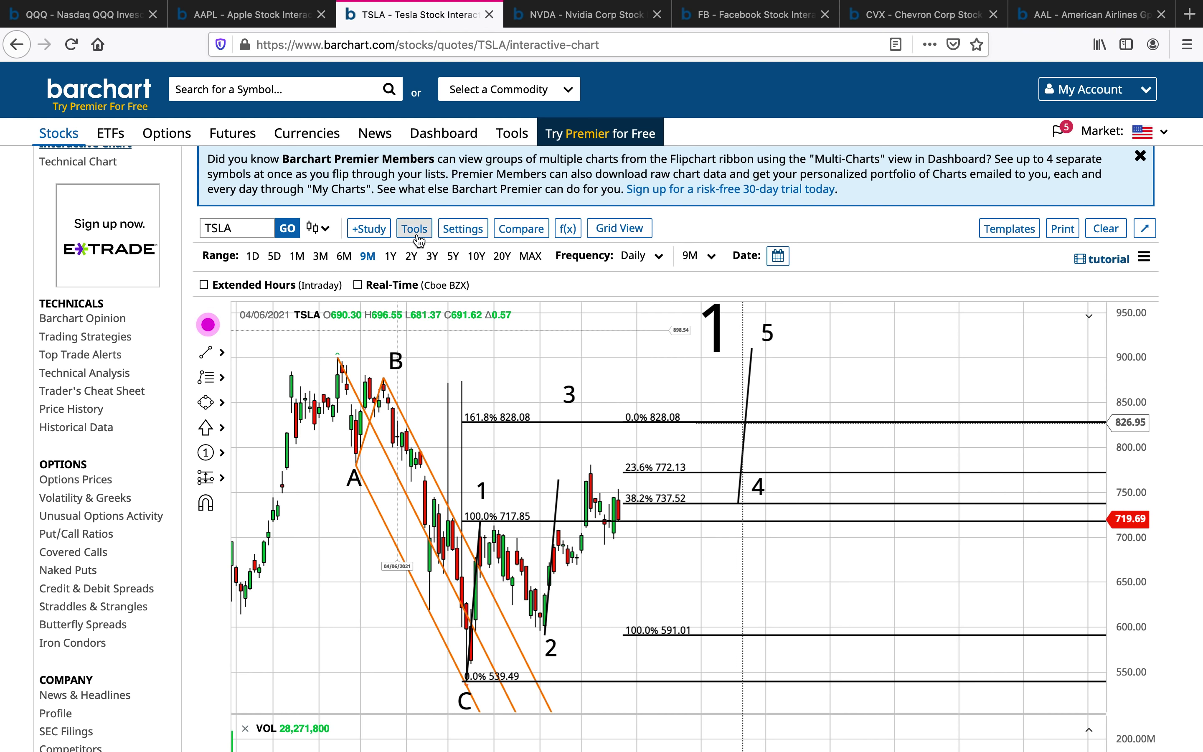
pyautogui.click(413, 228)
pyautogui.click(521, 404)
pyautogui.click(846, 557)
pyautogui.moveTo(858, 569); pyautogui.dragTo(893, 564)
# Step: Shrink the large wave label 1 beside the 5 to roughly the size of the large 2 label
pyautogui.click(719, 343)
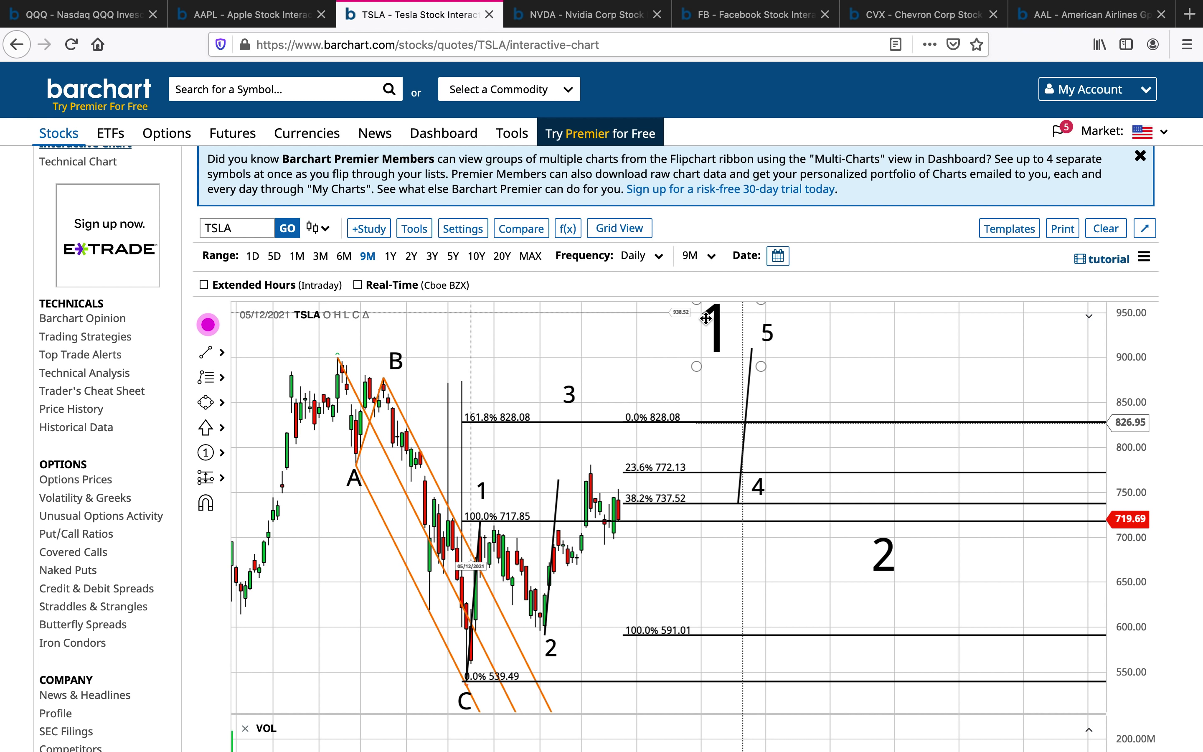
pyautogui.moveTo(699, 310); pyautogui.dragTo(680, 325)
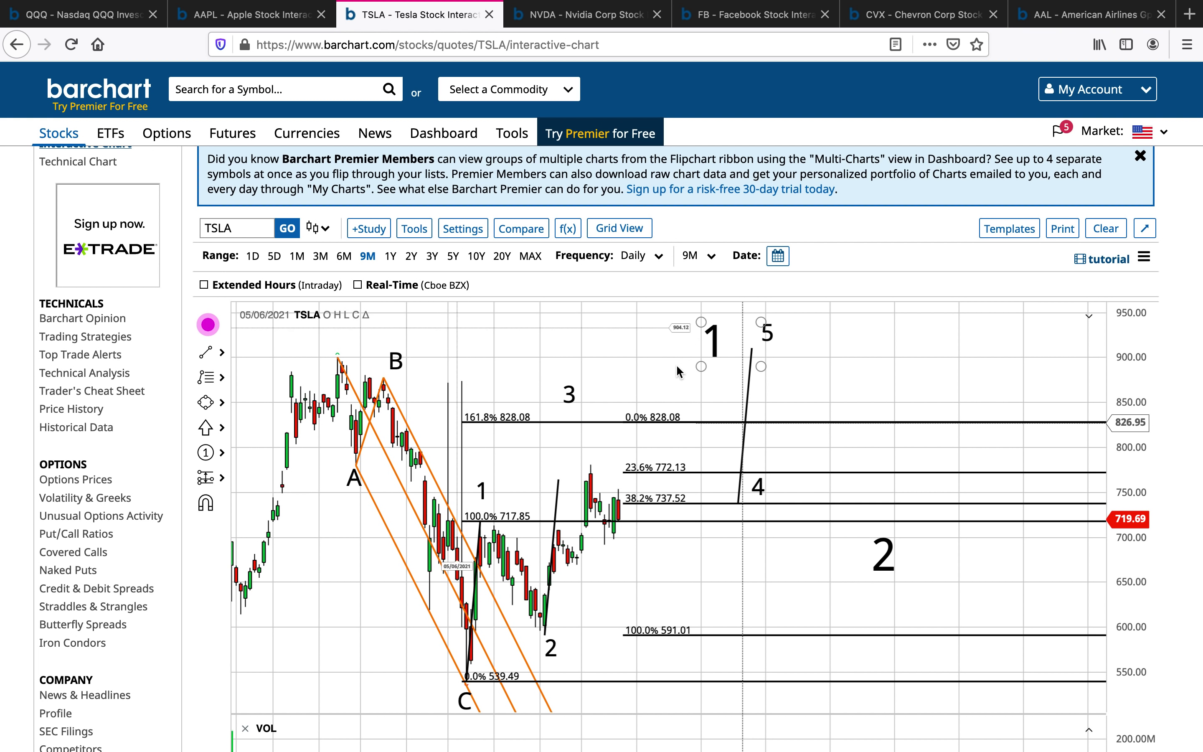
pyautogui.click(677, 368)
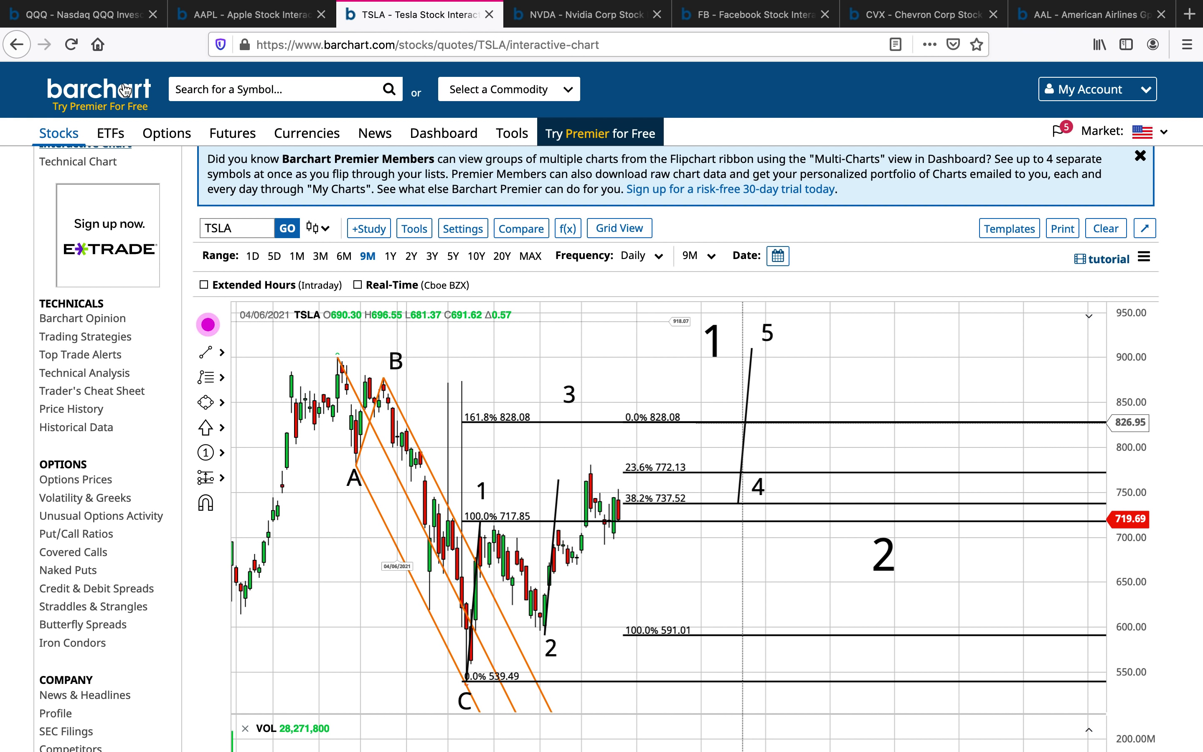
# Step: Compare the larger wave 1 and 2 labels on the CVX, AAL and AAPL charts
pyautogui.click(910, 15)
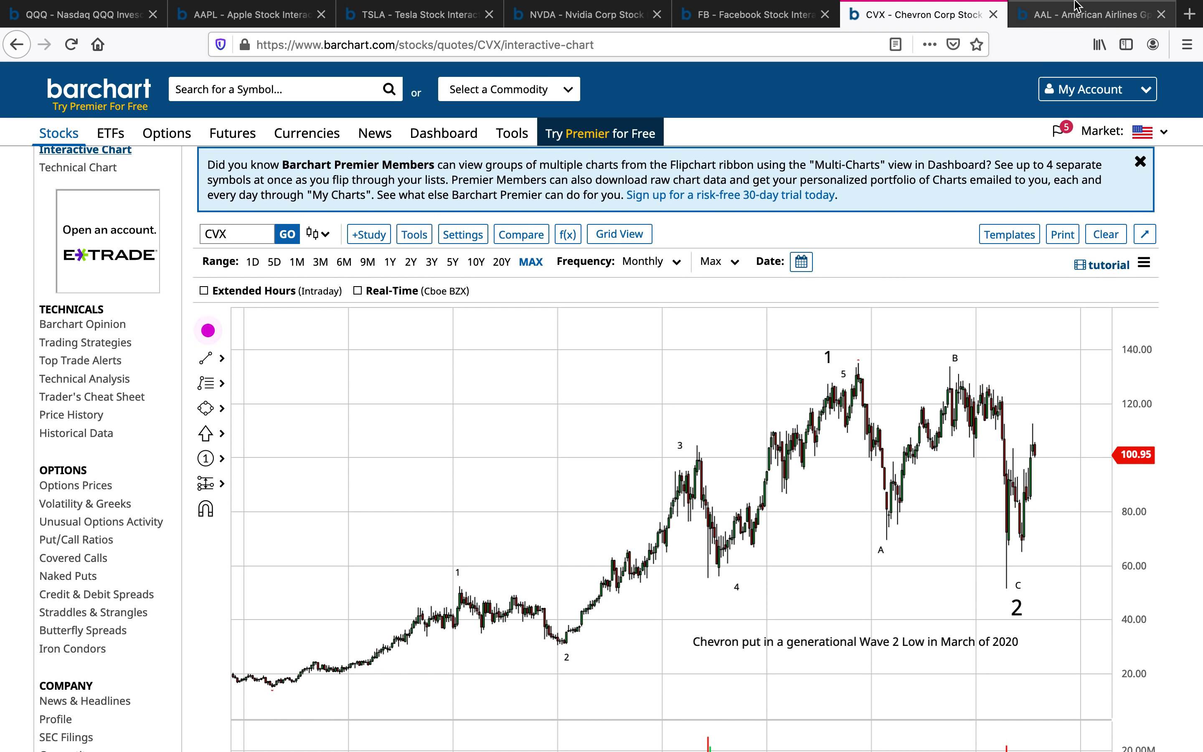
pyautogui.click(1077, 18)
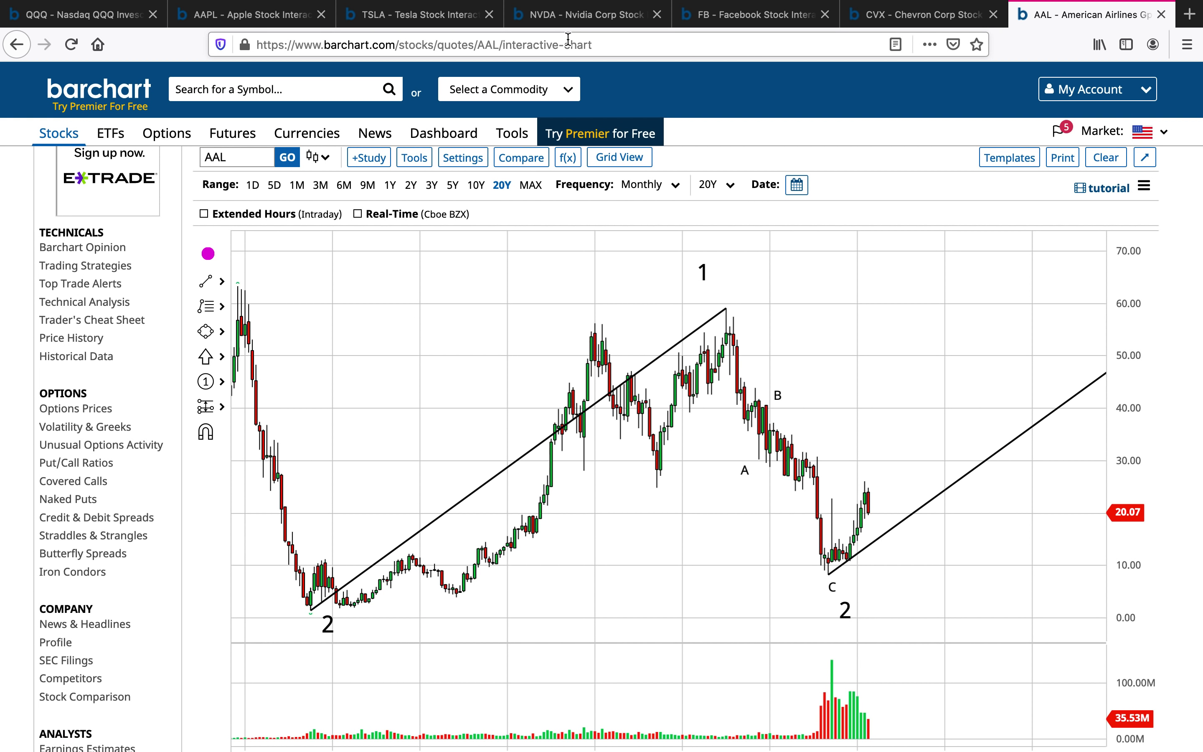
pyautogui.click(215, 20)
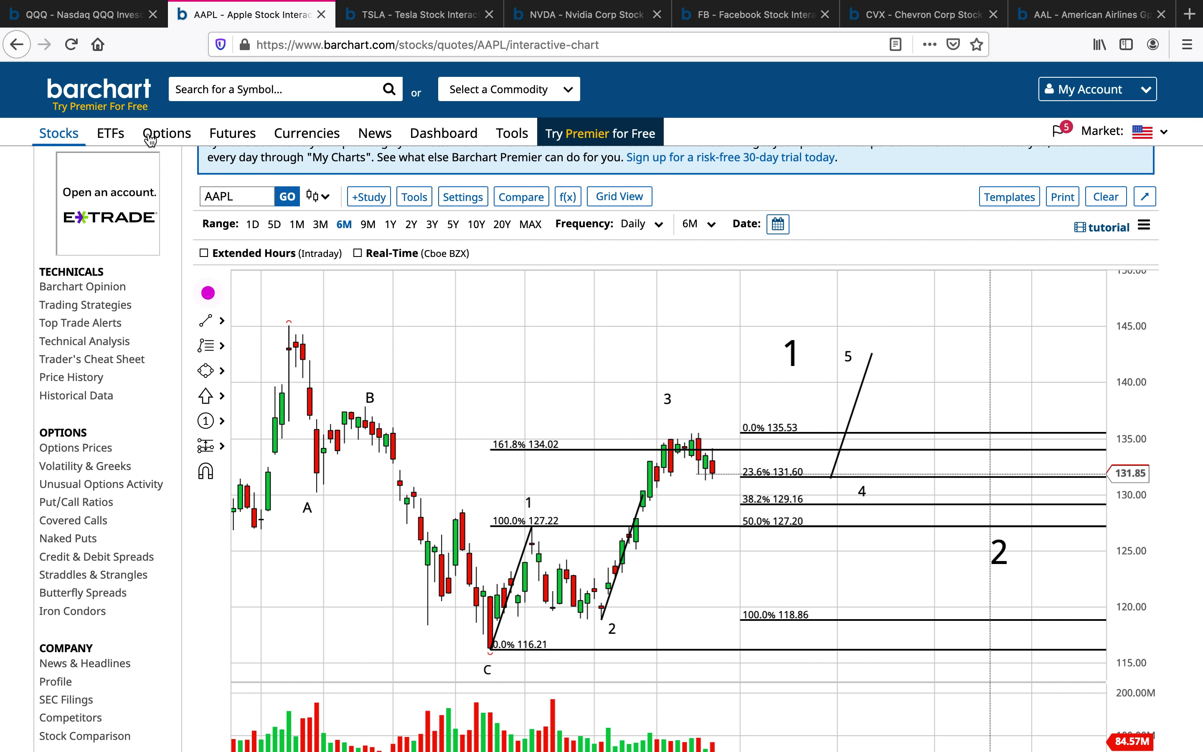
# Step: View the QQQ chart over a 6-month range and examine the wave 4 retracement zone and the settings of the rising wave 5 trendline
pyautogui.click(83, 21)
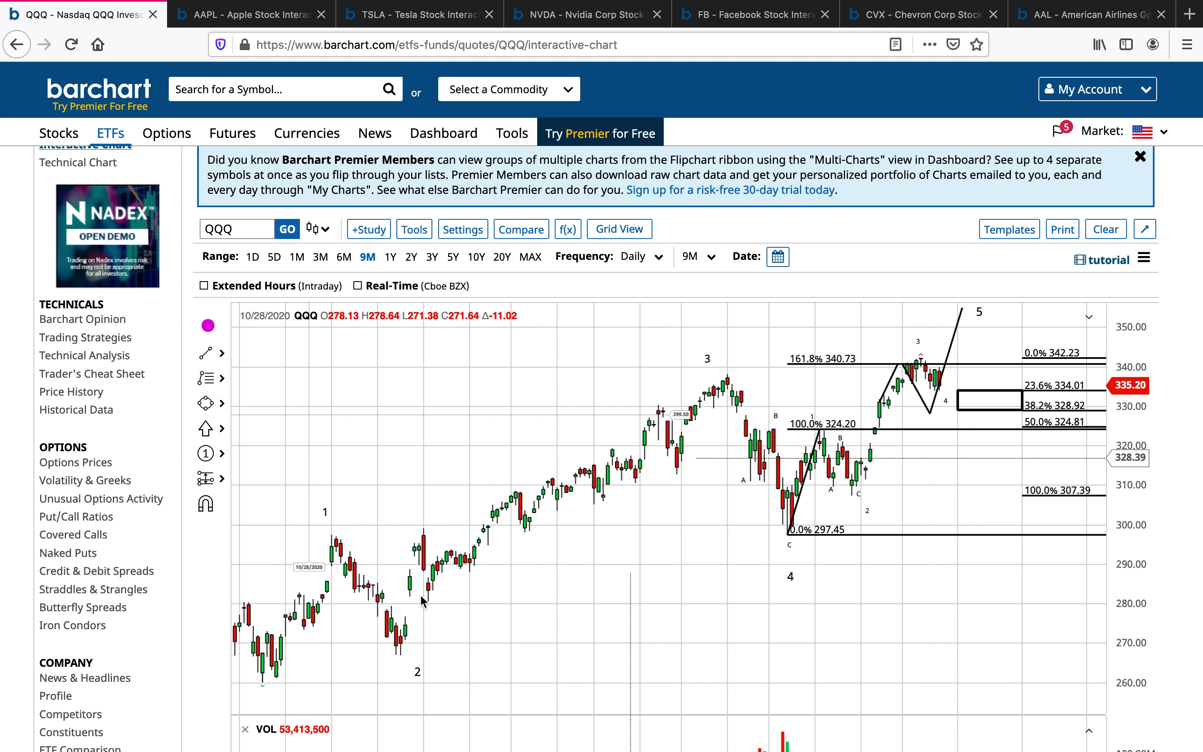
pyautogui.click(353, 258)
pyautogui.moveTo(664, 547); pyautogui.dragTo(332, 545)
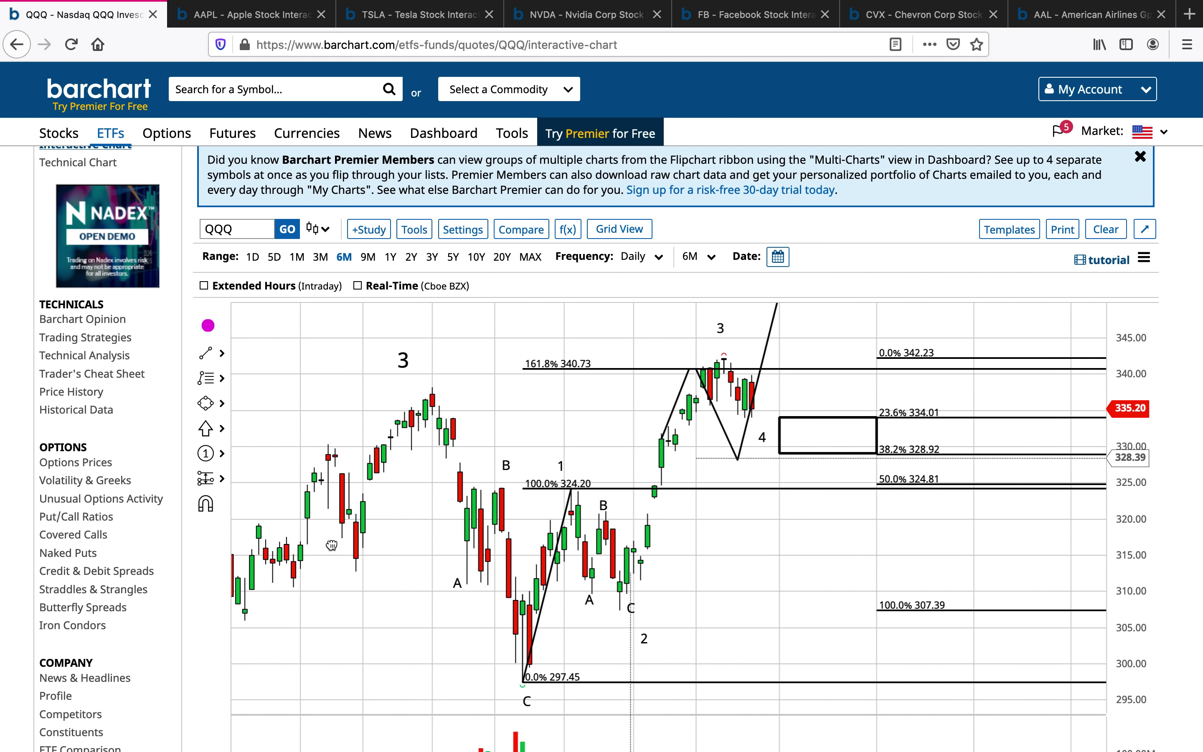
pyautogui.moveTo(744, 572); pyautogui.dragTo(650, 559)
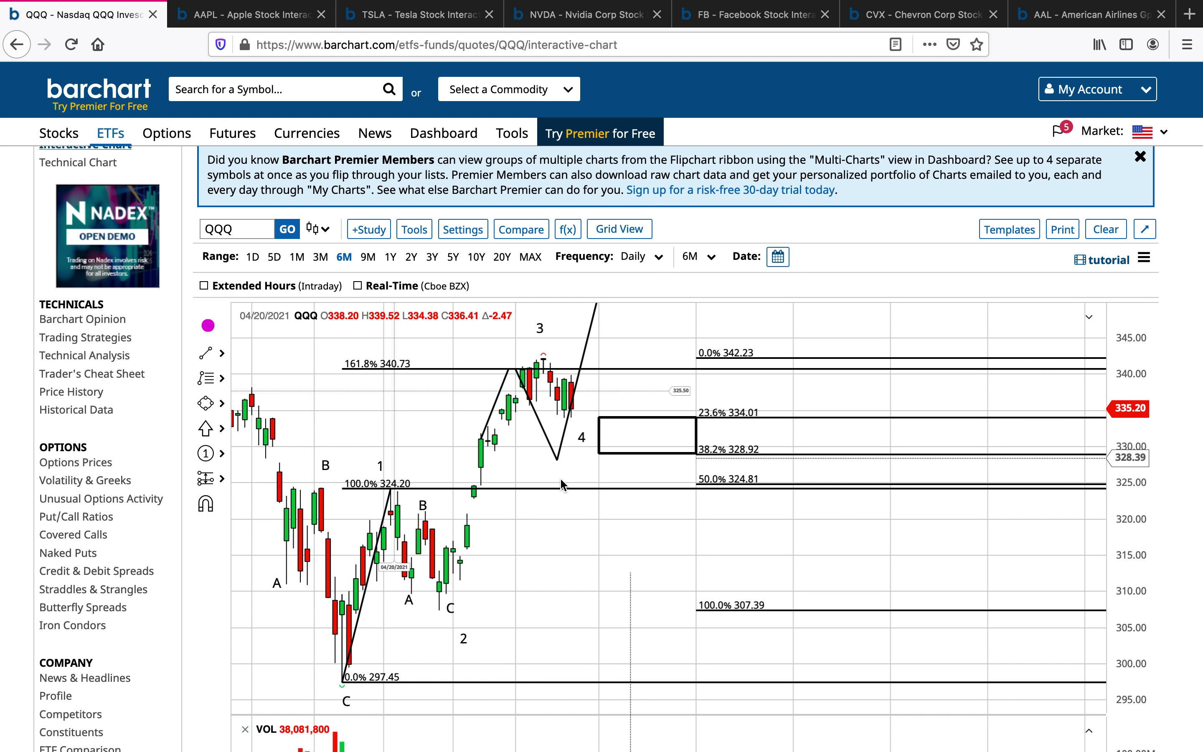
pyautogui.click(569, 423)
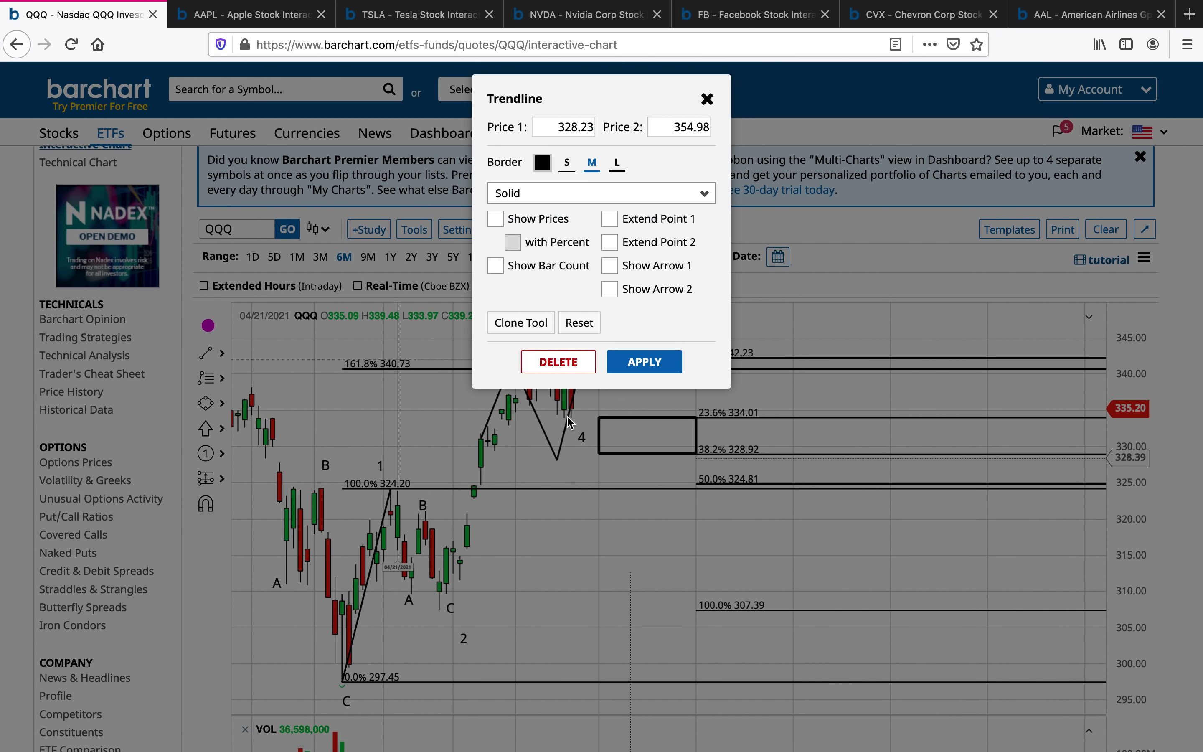
pyautogui.click(575, 481)
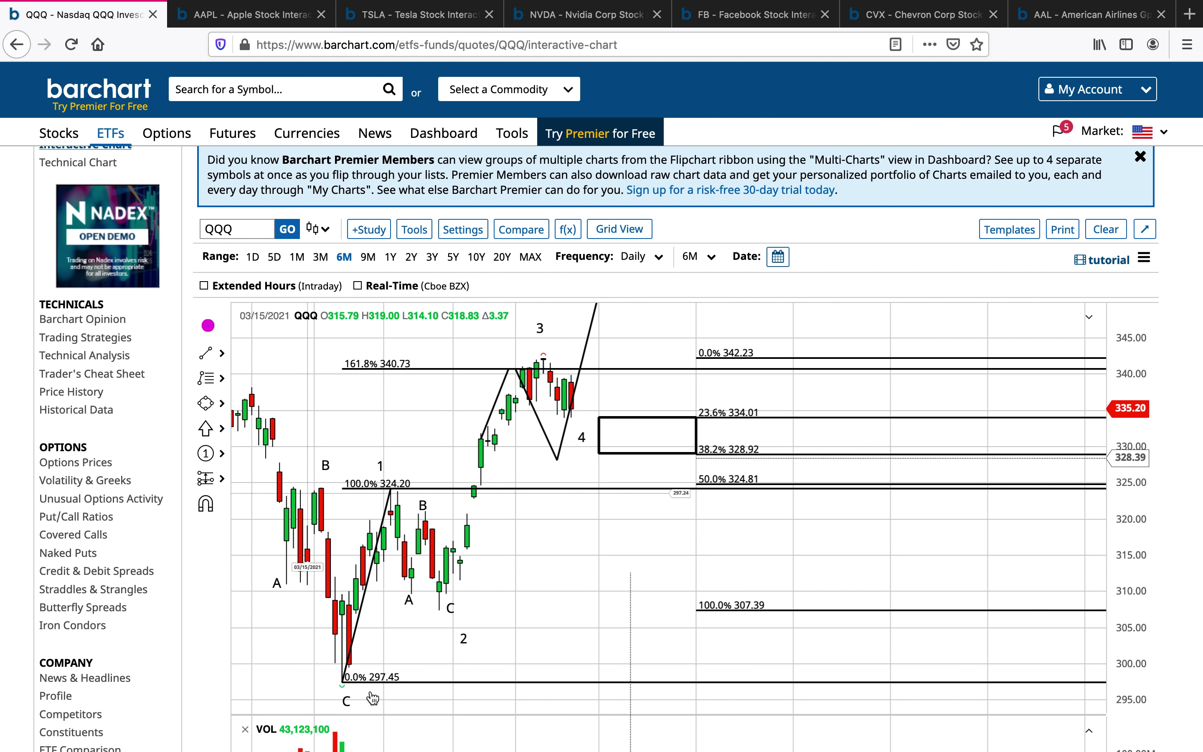